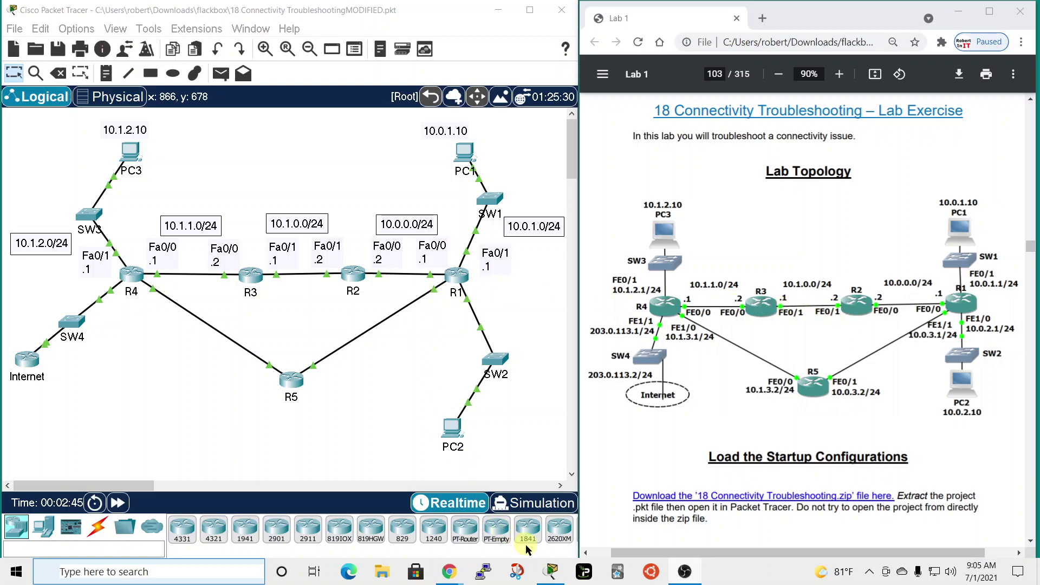
# Hide the FlackBox website and scroll the lab sheet to the troubleshooting steps.
pyautogui.moveTo(449, 572)
pyautogui.click(401, 509)
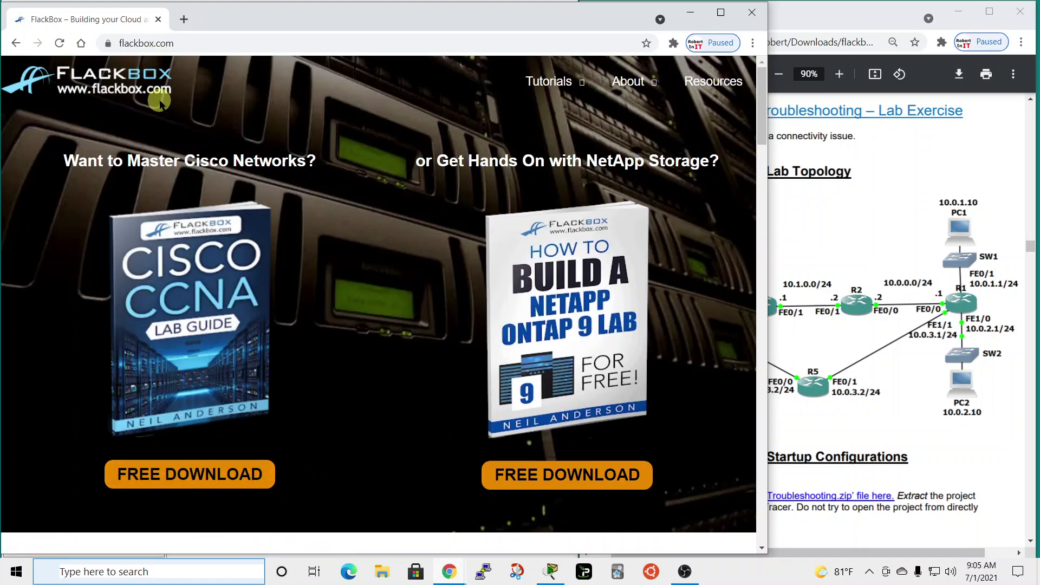
pyautogui.click(690, 12)
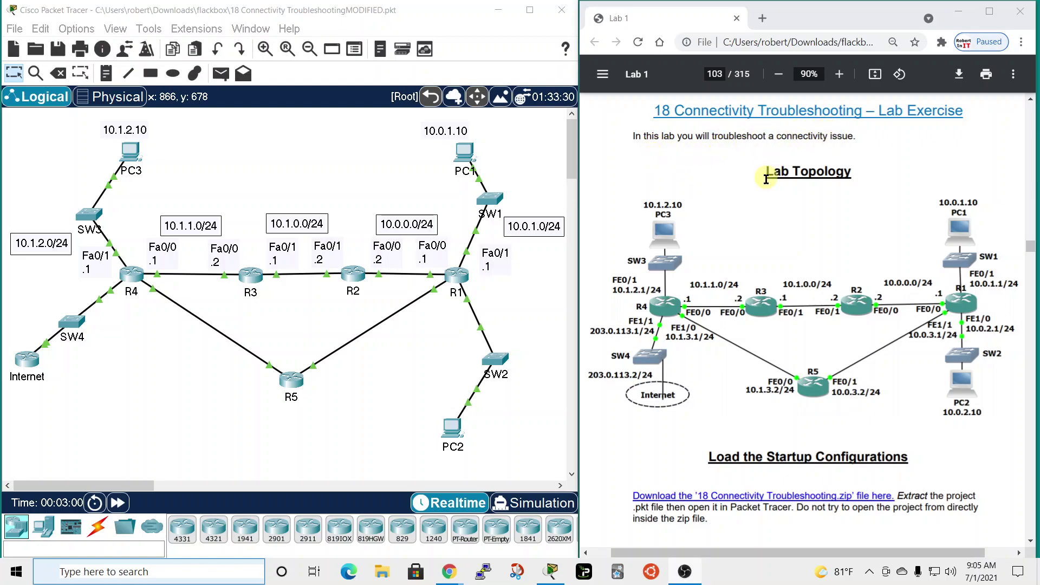
pyautogui.scroll(-10, 763, 196)
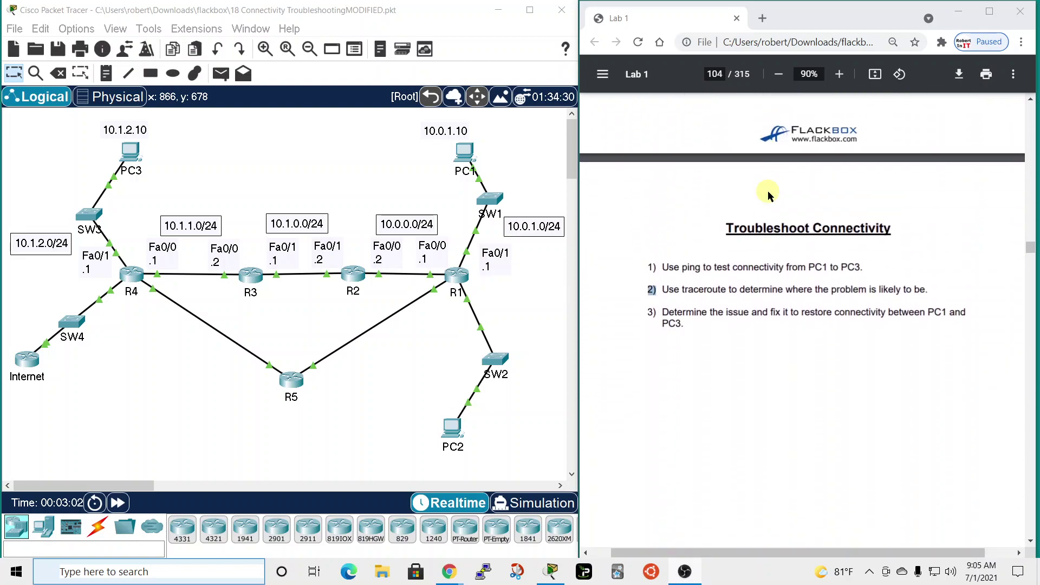
pyautogui.scroll(-1, 769, 191)
pyautogui.click(656, 192)
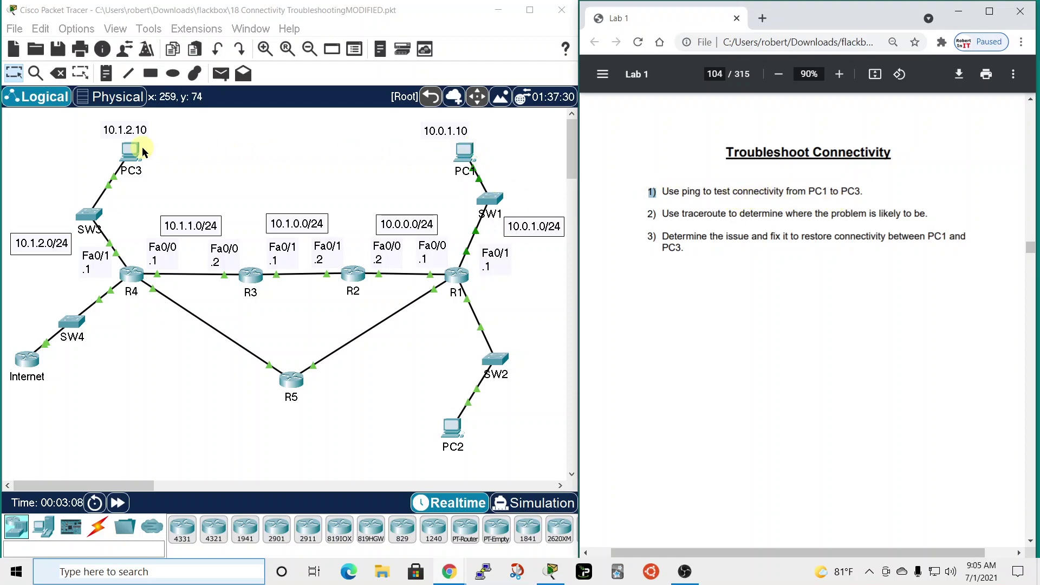
# Ping PC3 at 10.1.2.10 from PC1's command prompt, which shows destination unreachable and 100% loss.
pyautogui.click(467, 154)
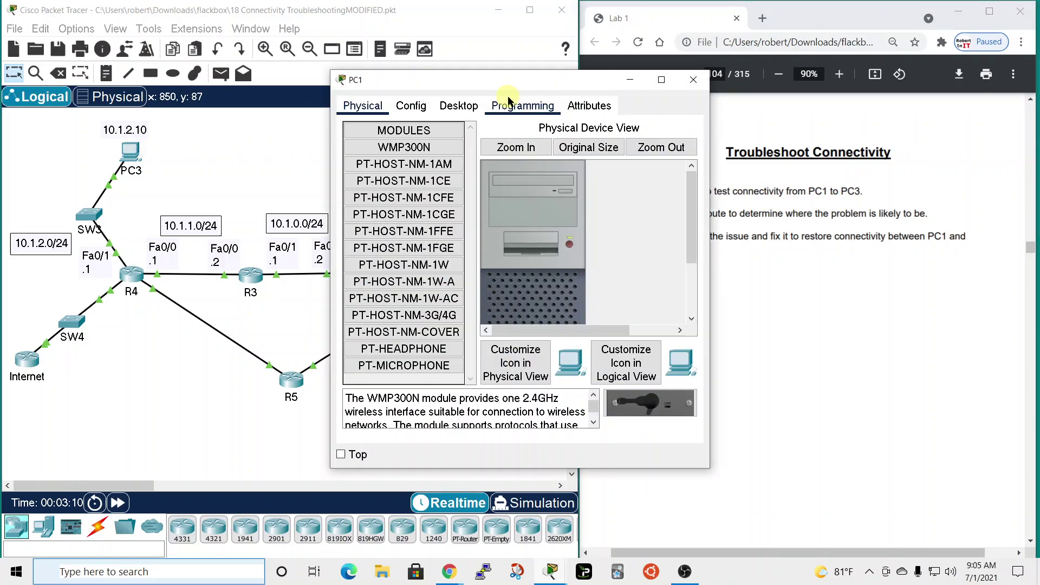
pyautogui.click(336, 64)
pyautogui.click(459, 128)
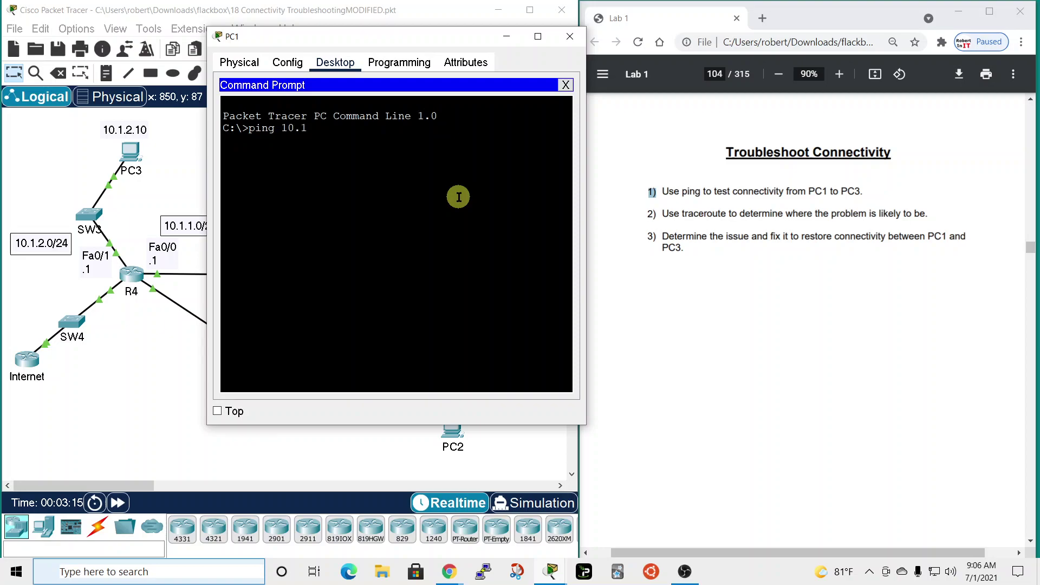
pyautogui.press('Return')
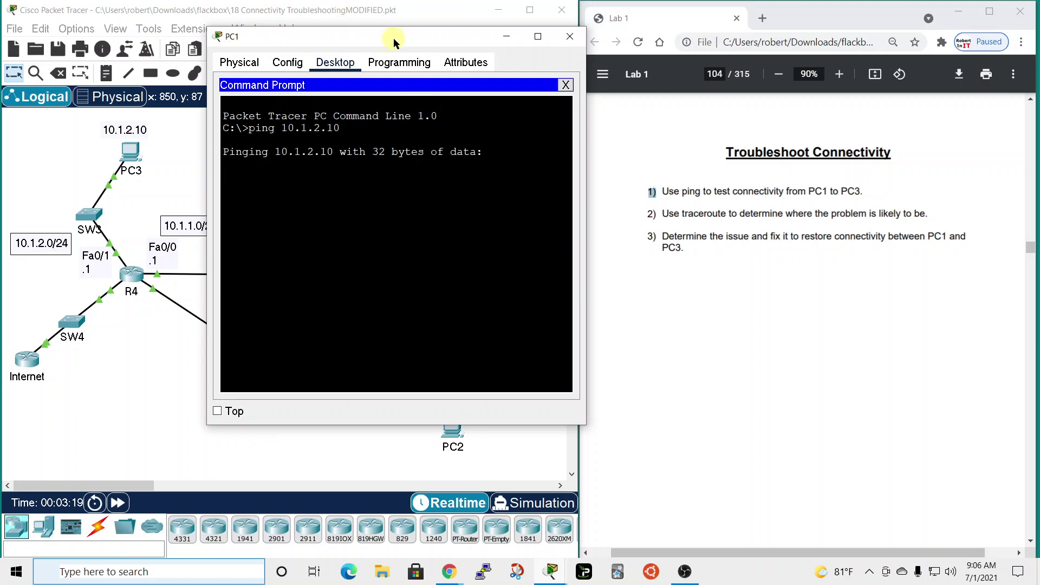
pyautogui.moveTo(395, 40); pyautogui.dragTo(720, 29)
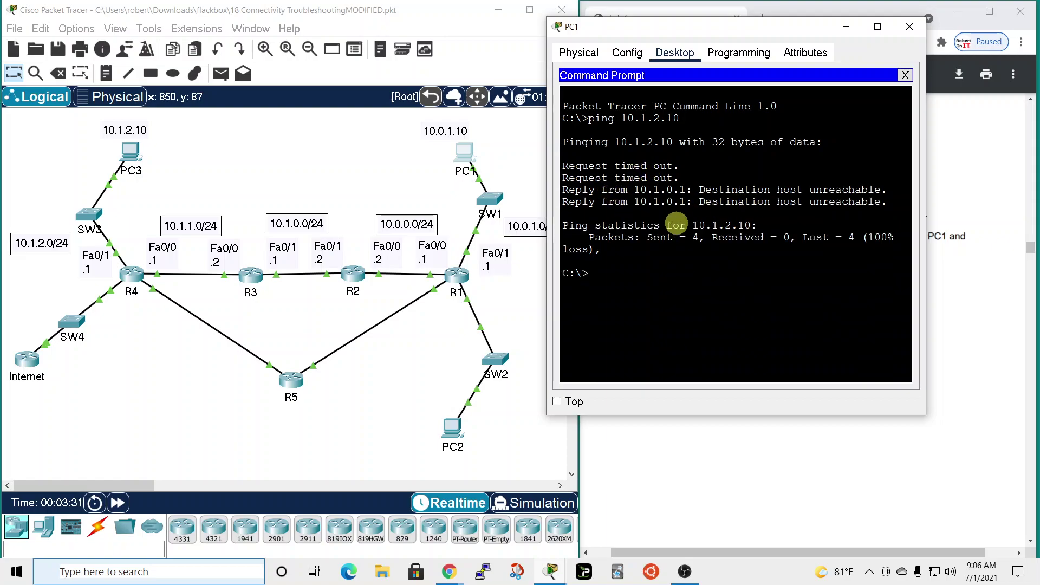
pyautogui.moveTo(769, 31); pyautogui.dragTo(542, 33)
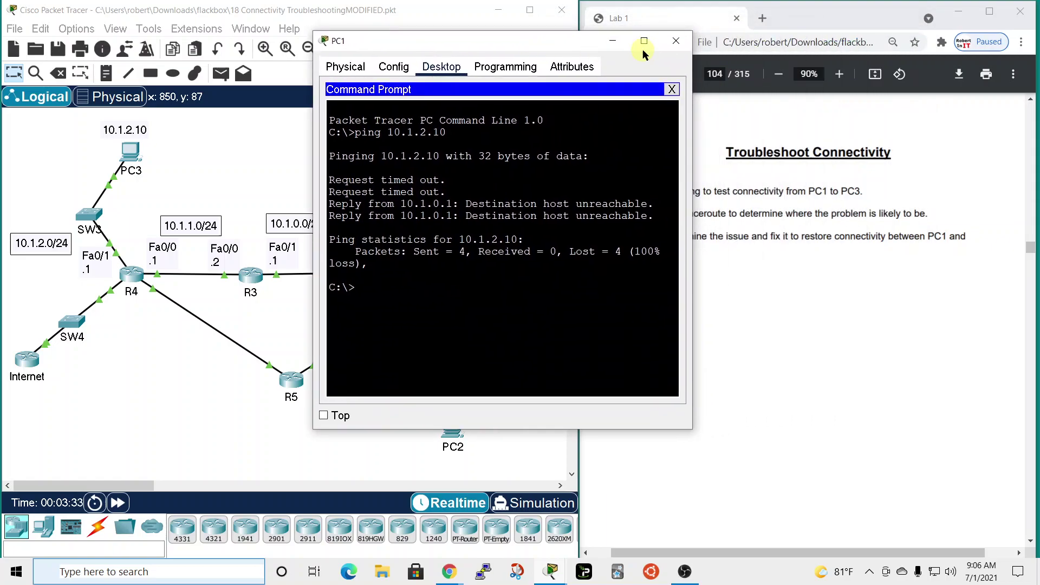
# Run tracert 10.1.2.10 from PC1 and stop it with Ctrl+C once it loops between 10.0.0.2 and 10.1.0.1.
pyautogui.click(682, 27)
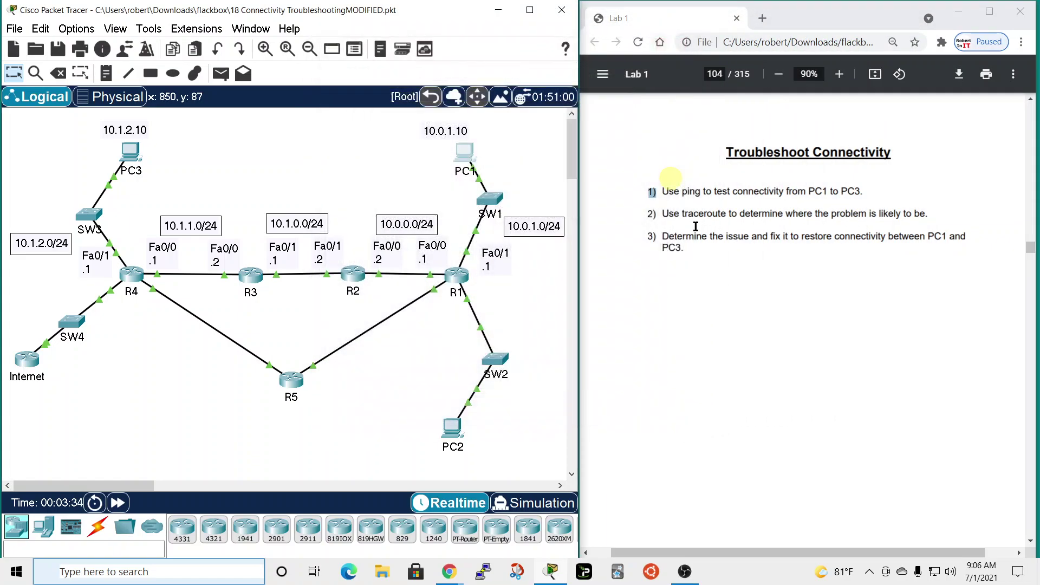
pyautogui.doubleClick(652, 214)
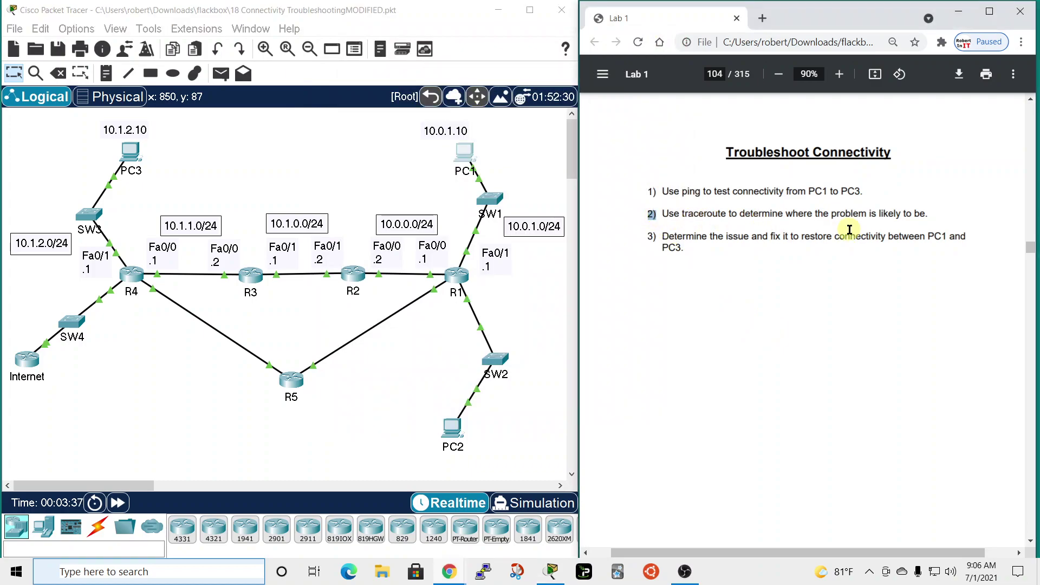
pyautogui.click(464, 152)
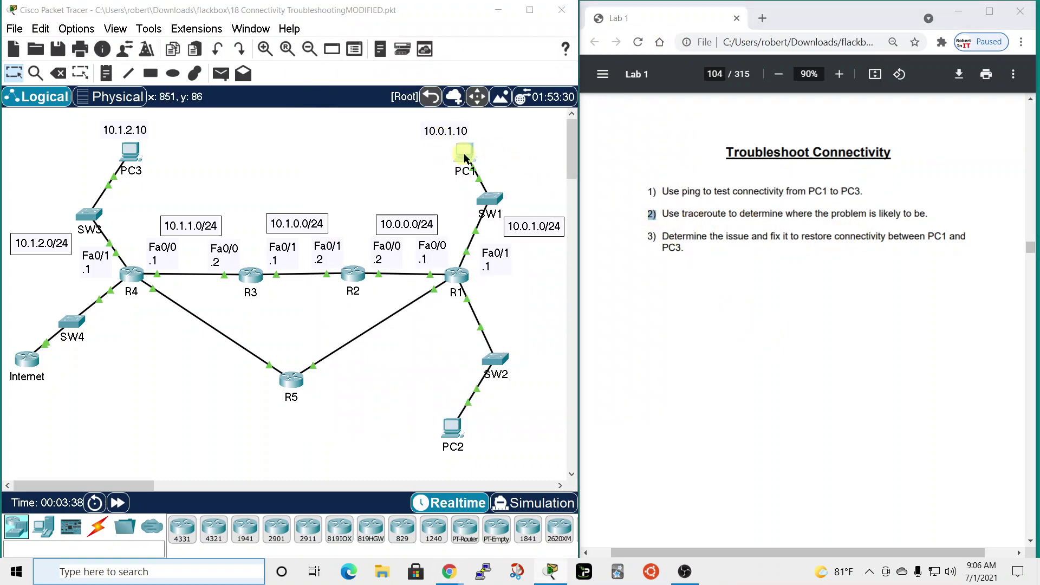
pyautogui.moveTo(496, 92); pyautogui.dragTo(665, 46)
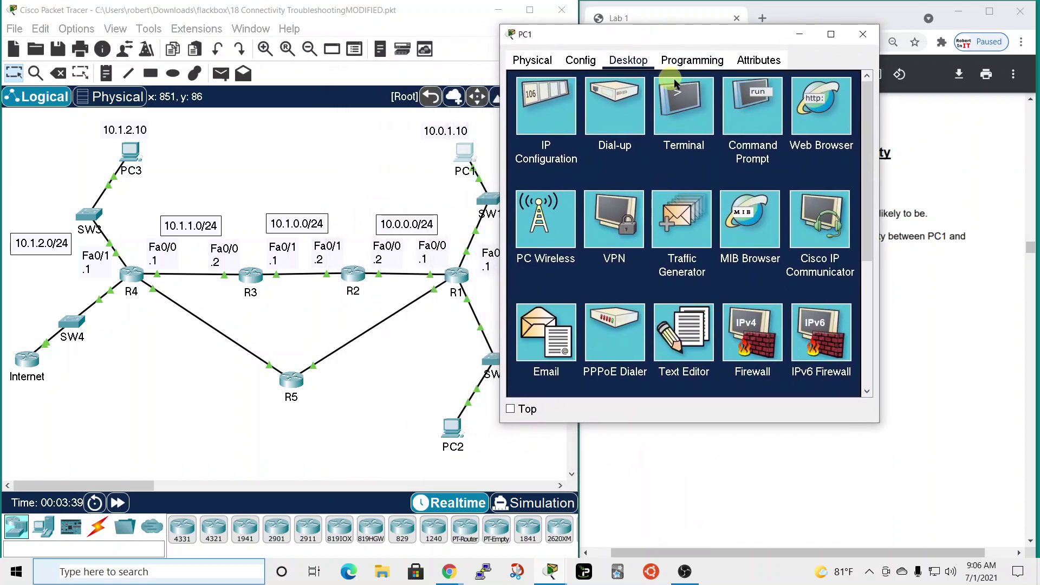
pyautogui.click(737, 96)
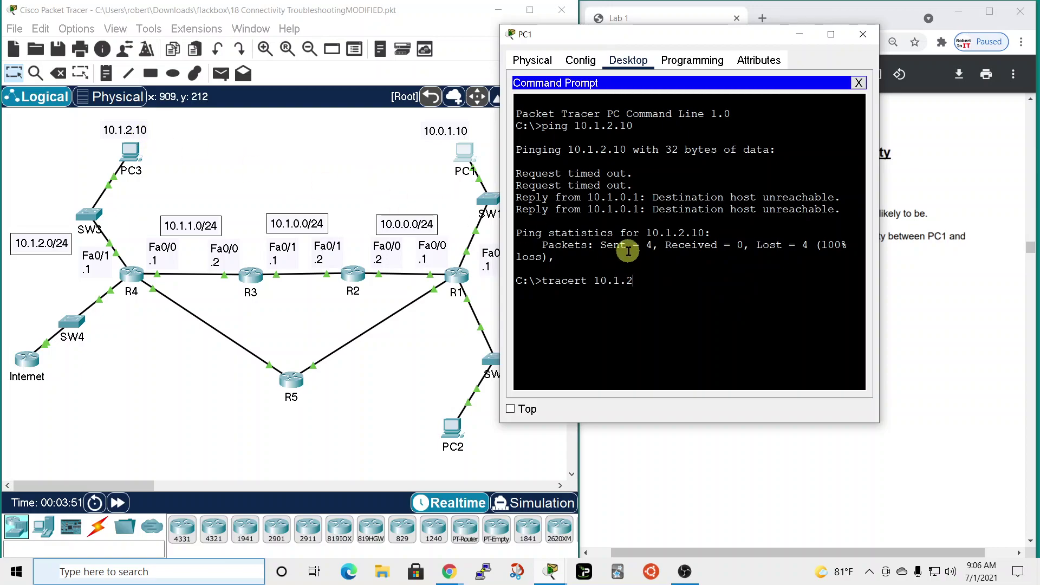
pyautogui.press('Return')
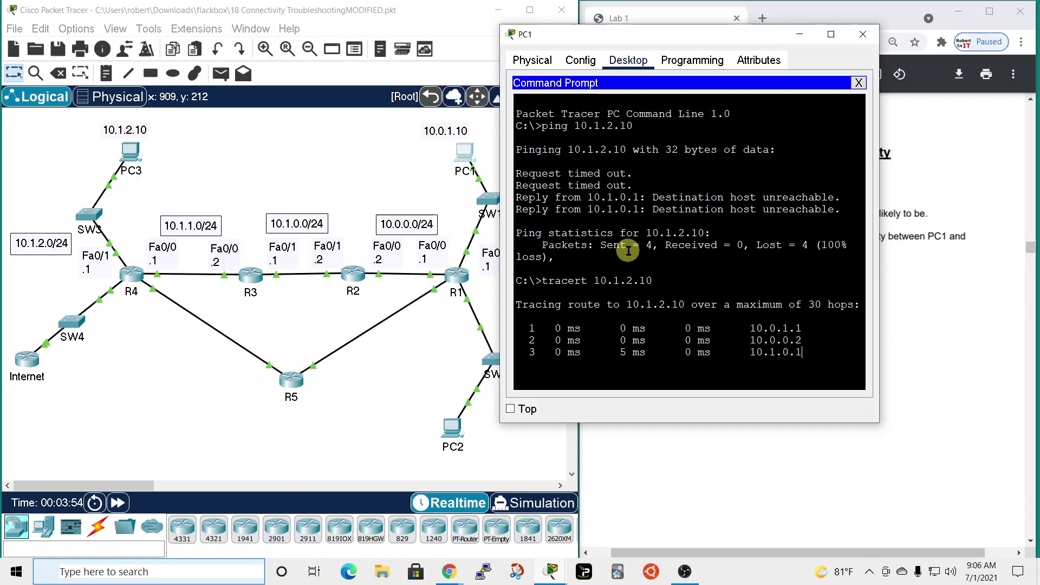
pyautogui.moveTo(688, 43); pyautogui.dragTo(766, 9)
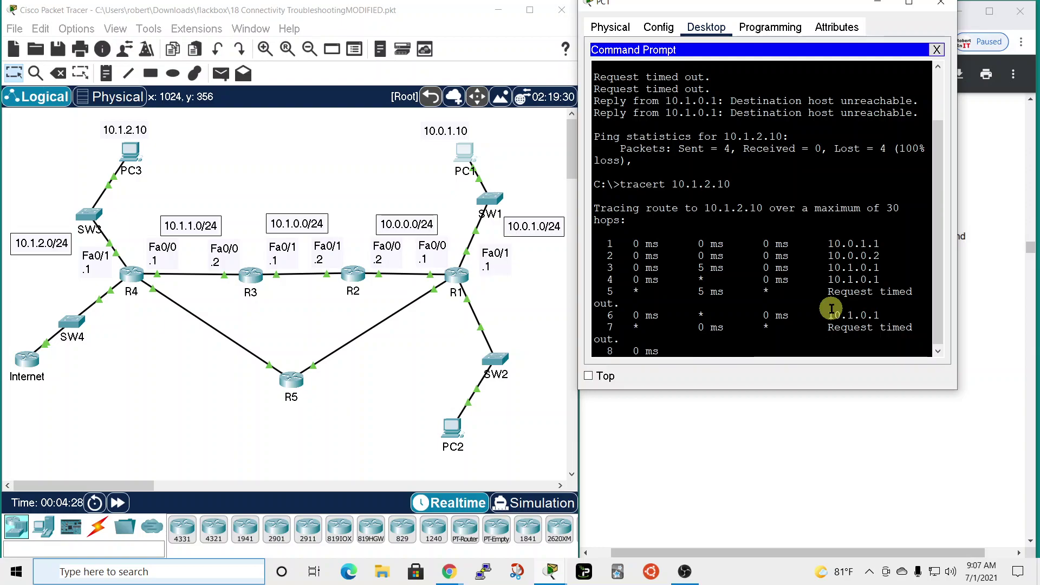
pyautogui.hotkey('ctrl', 'c')
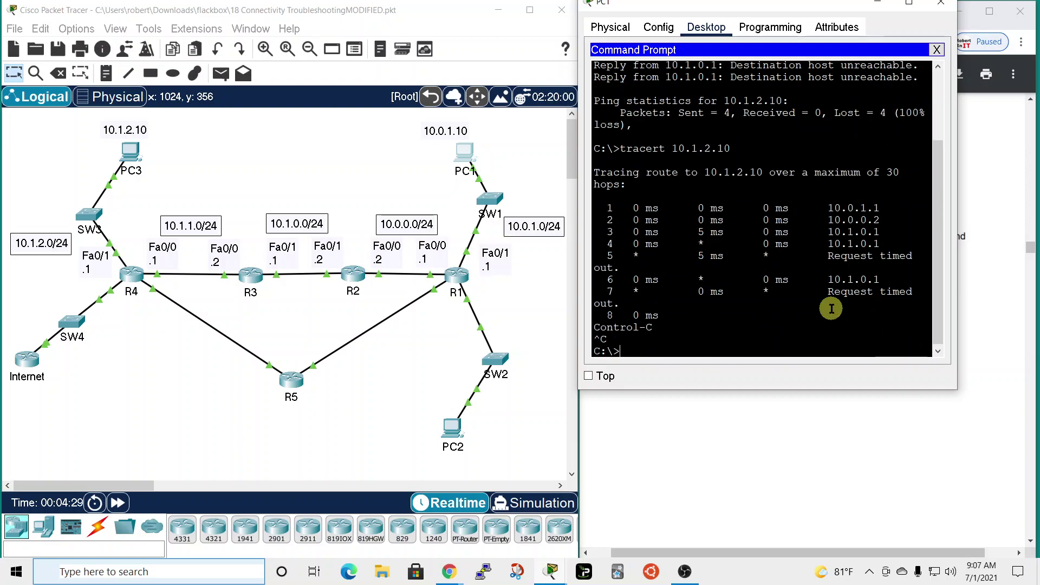
# Close PC1's command prompt and bring up R2's CLI showing FastEthernet0/0 and 0/1 up.
pyautogui.click(933, 5)
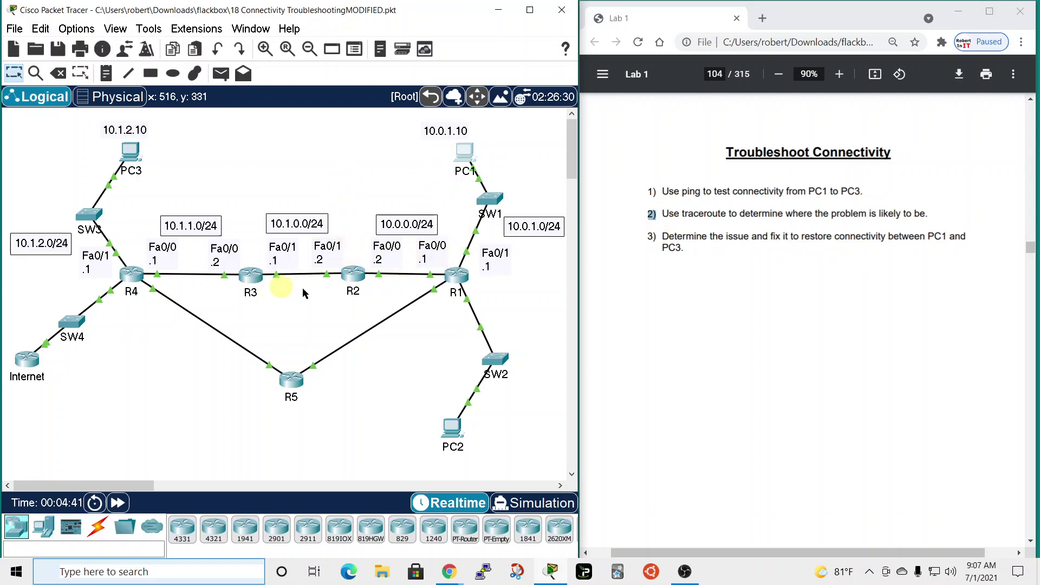
pyautogui.click(352, 274)
pyautogui.moveTo(574, 76); pyautogui.dragTo(718, 7)
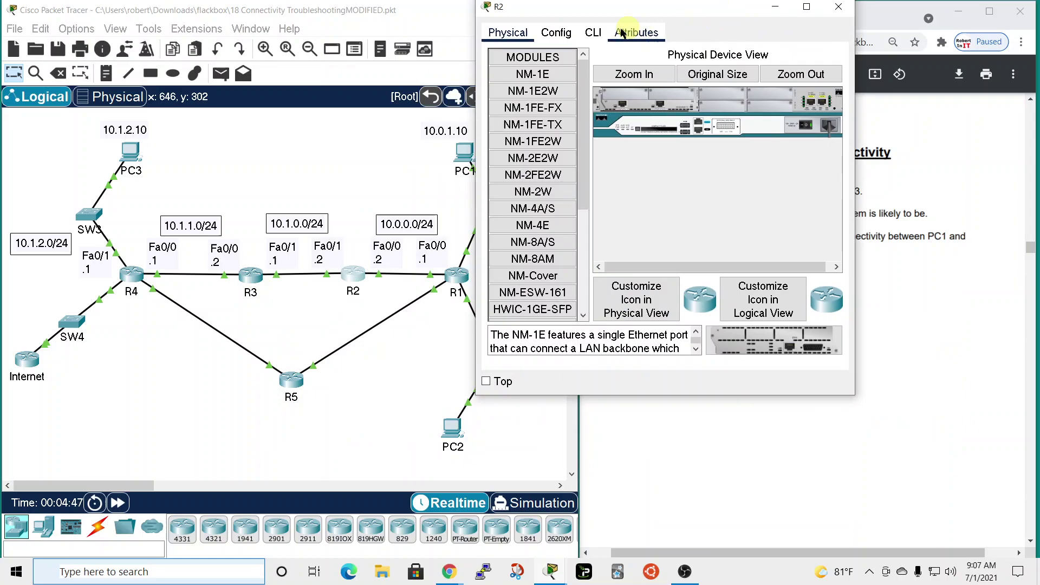
pyautogui.click(593, 33)
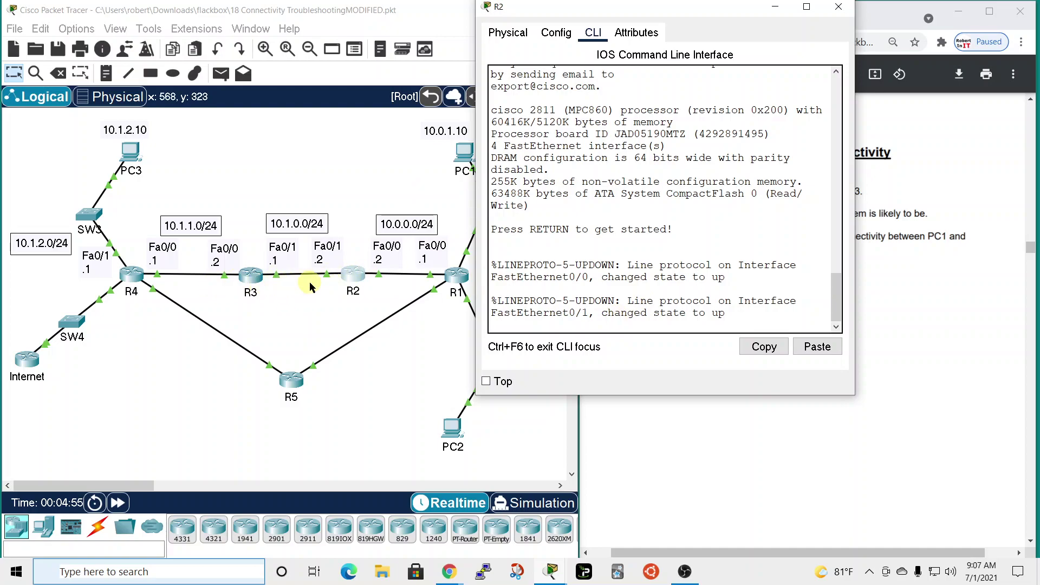
pyautogui.click(839, 6)
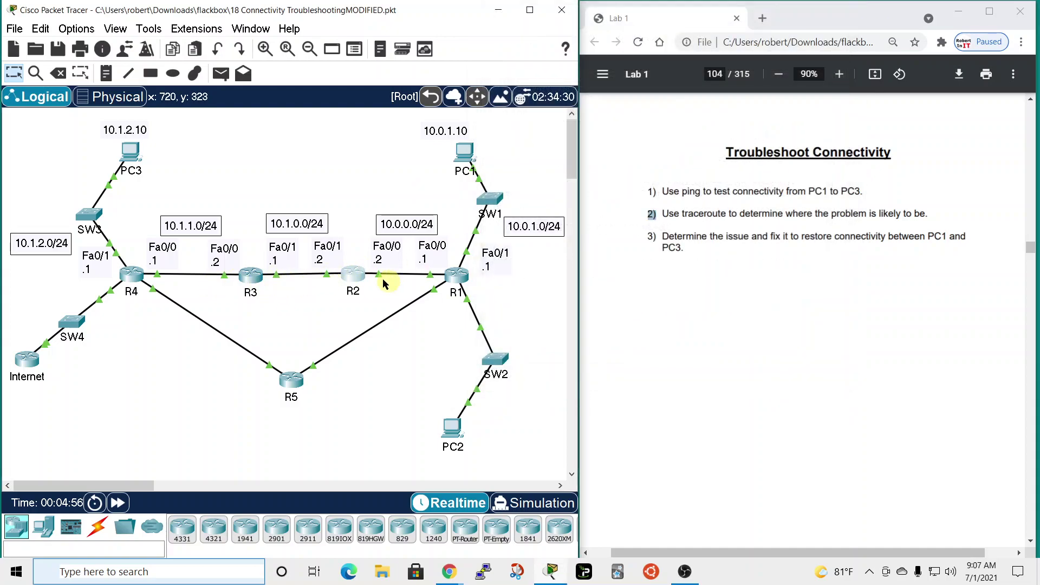
pyautogui.doubleClick(250, 275)
pyautogui.moveTo(586, 80); pyautogui.dragTo(763, 6)
pyautogui.click(623, 32)
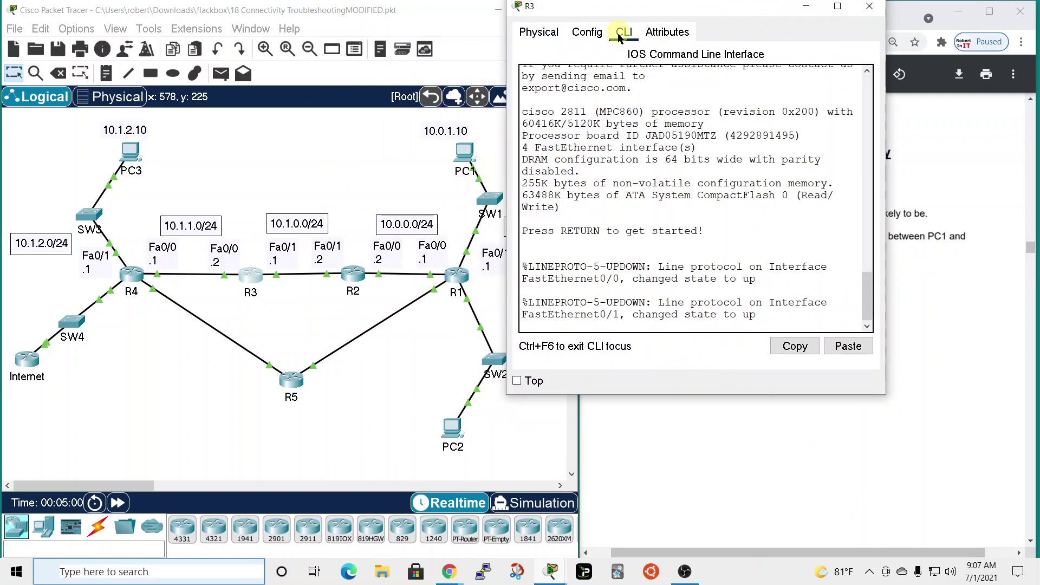
pyautogui.press('Return')
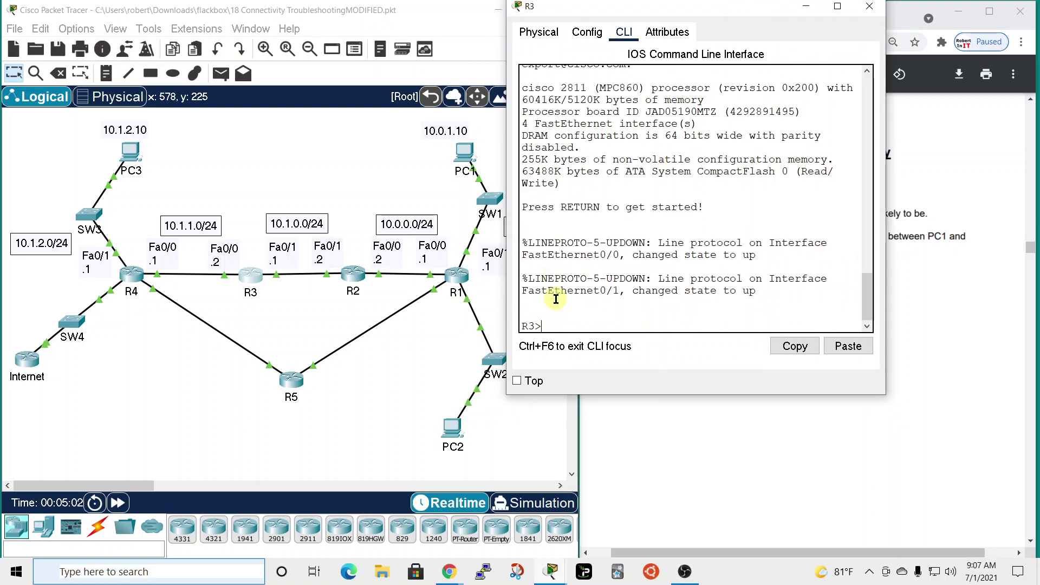
pyautogui.write('en')
pyautogui.press('Return')
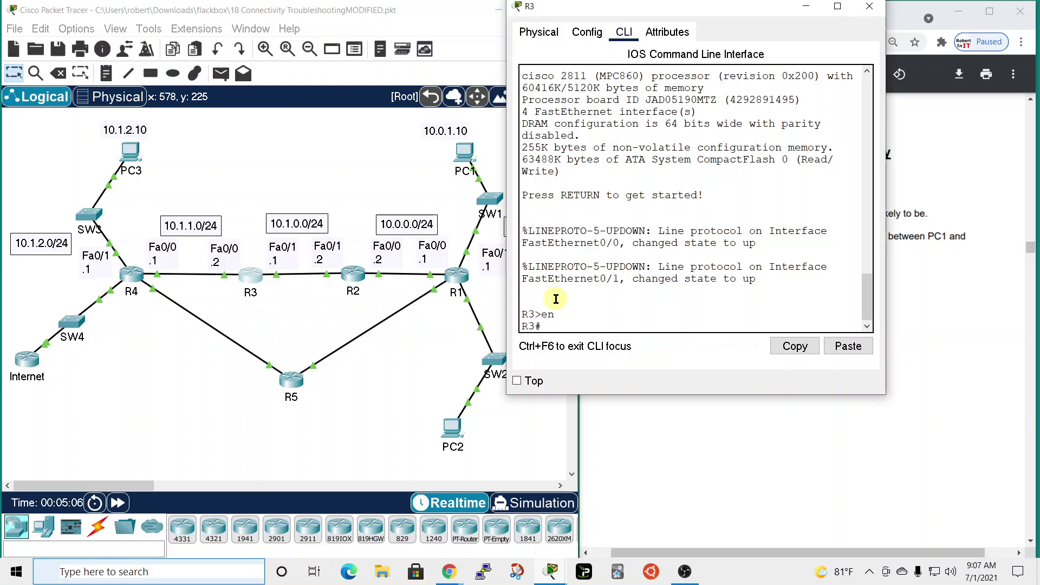
pyautogui.write('sho ip ro')
pyautogui.press('Return')
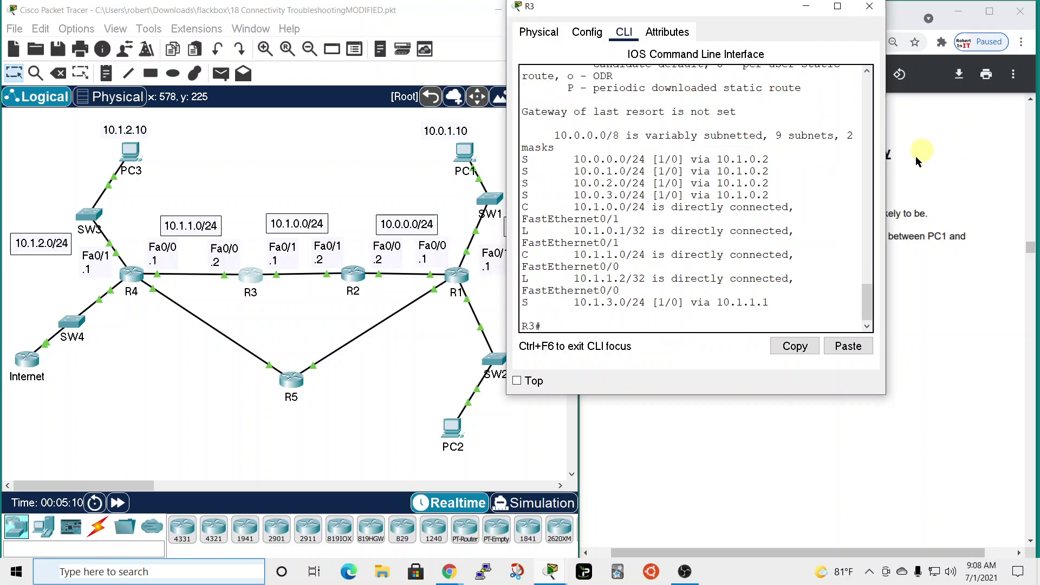
pyautogui.moveTo(890, 183); pyautogui.dragTo(996, 184)
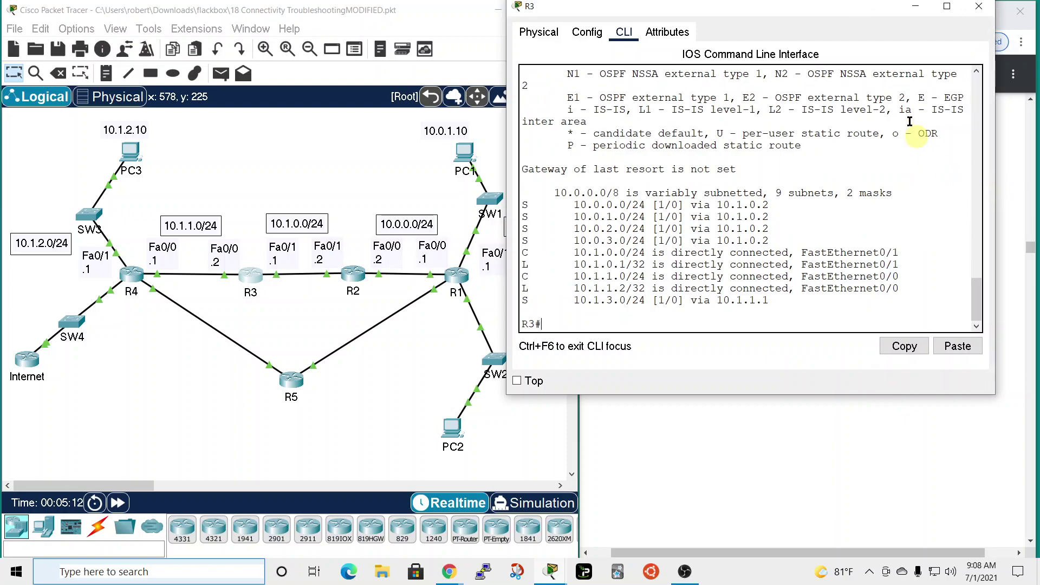
pyautogui.moveTo(859, 17); pyautogui.dragTo(874, 39)
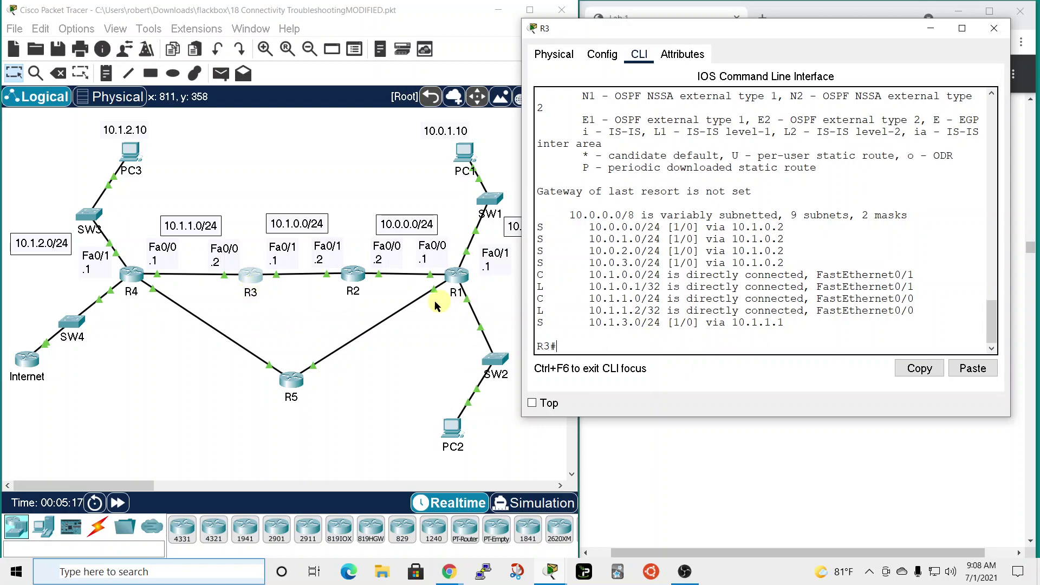
pyautogui.moveTo(689, 34); pyautogui.dragTo(716, 33)
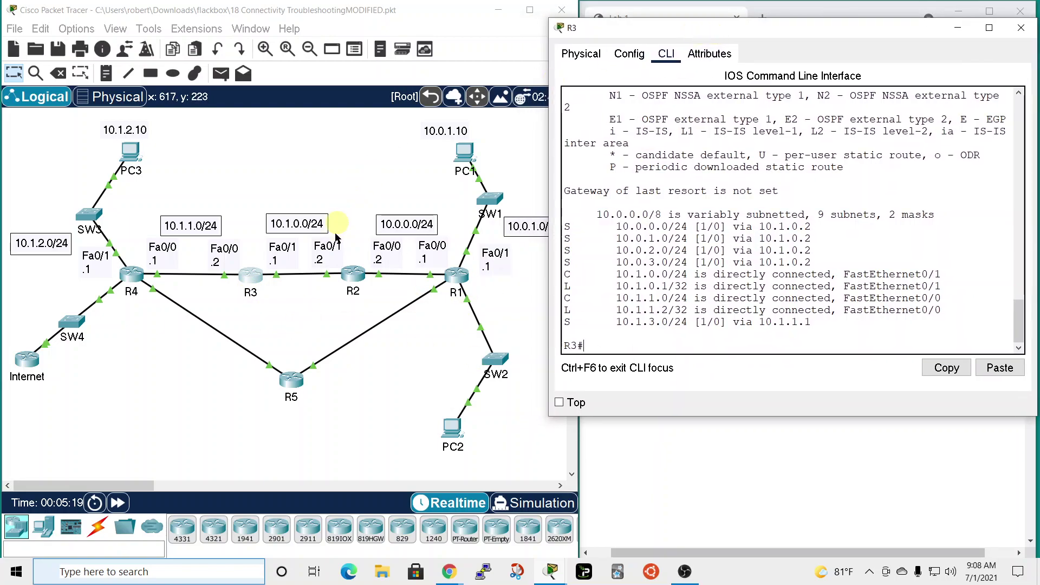
pyautogui.moveTo(611, 225); pyautogui.dragTo(682, 226)
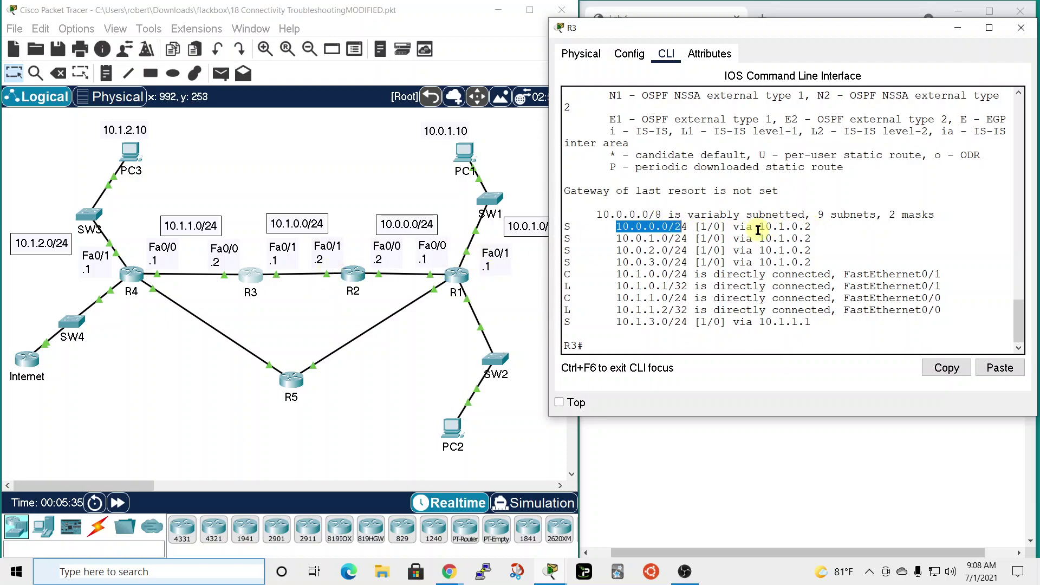
pyautogui.moveTo(616, 238); pyautogui.dragTo(682, 239)
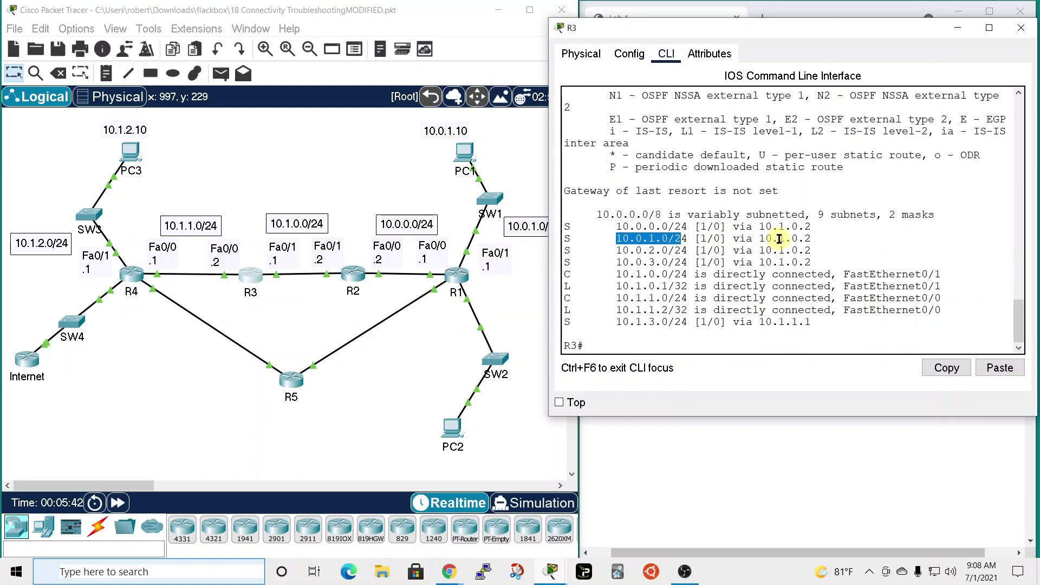
pyautogui.moveTo(619, 250); pyautogui.dragTo(674, 251)
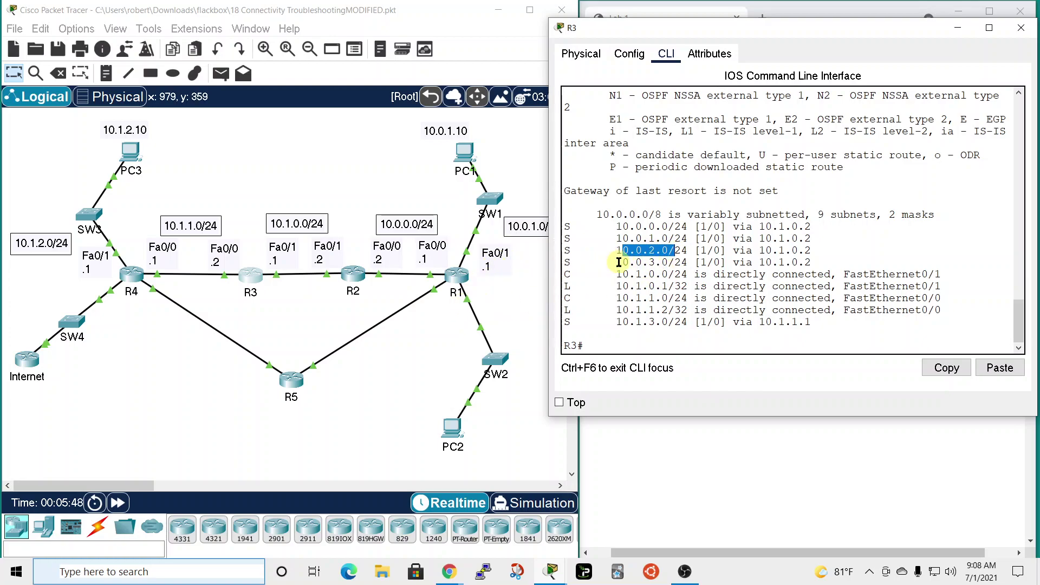
pyautogui.moveTo(619, 262); pyautogui.dragTo(694, 263)
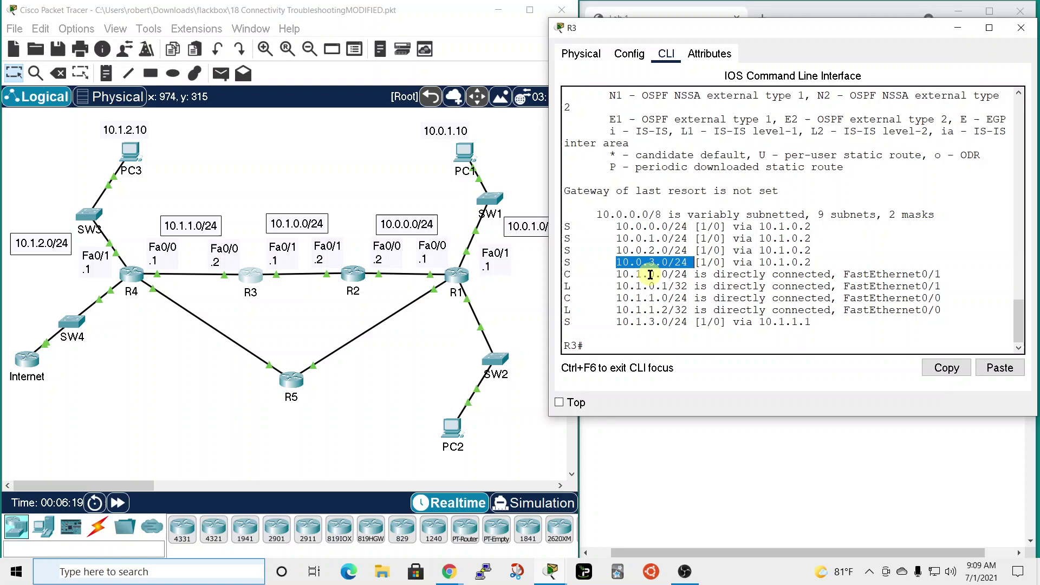
pyautogui.moveTo(615, 275); pyautogui.dragTo(677, 274)
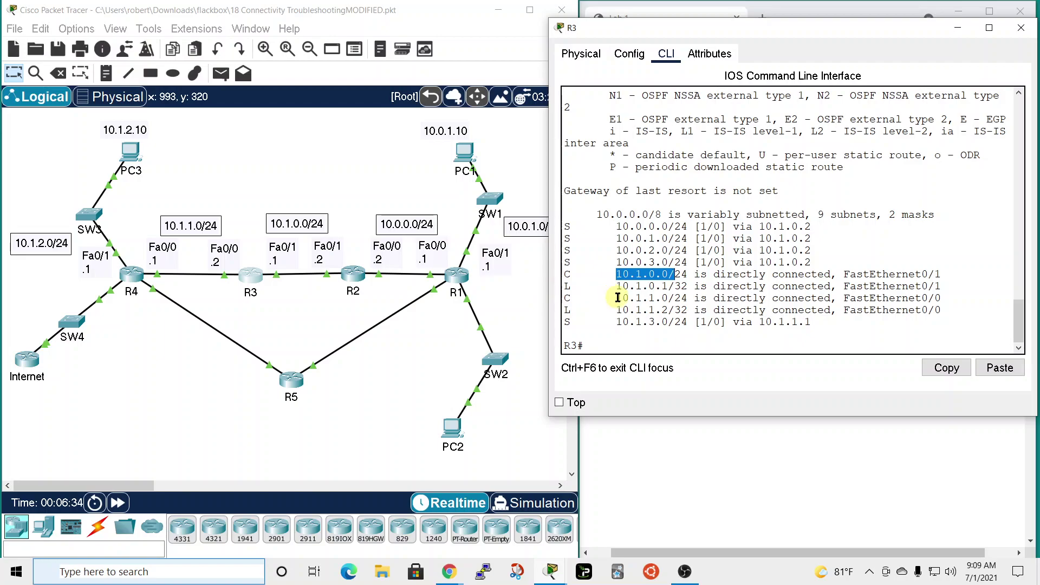
pyautogui.moveTo(617, 298); pyautogui.dragTo(688, 300)
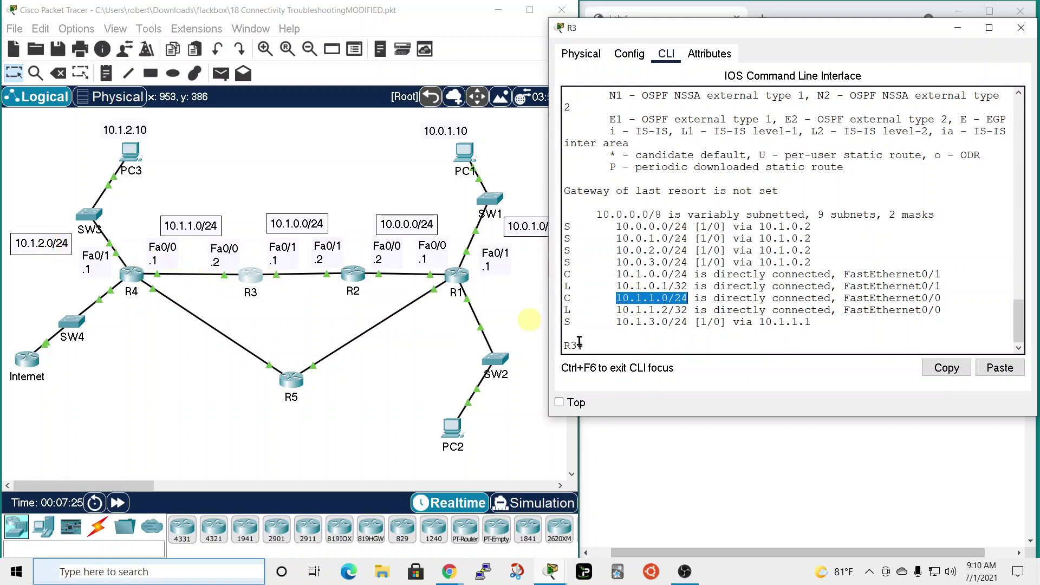
# Try 'ip route 10.1.2.0 255.255.255.0 10.1.1.1' at R3#, which is rejected as invalid input.
pyautogui.click(599, 342)
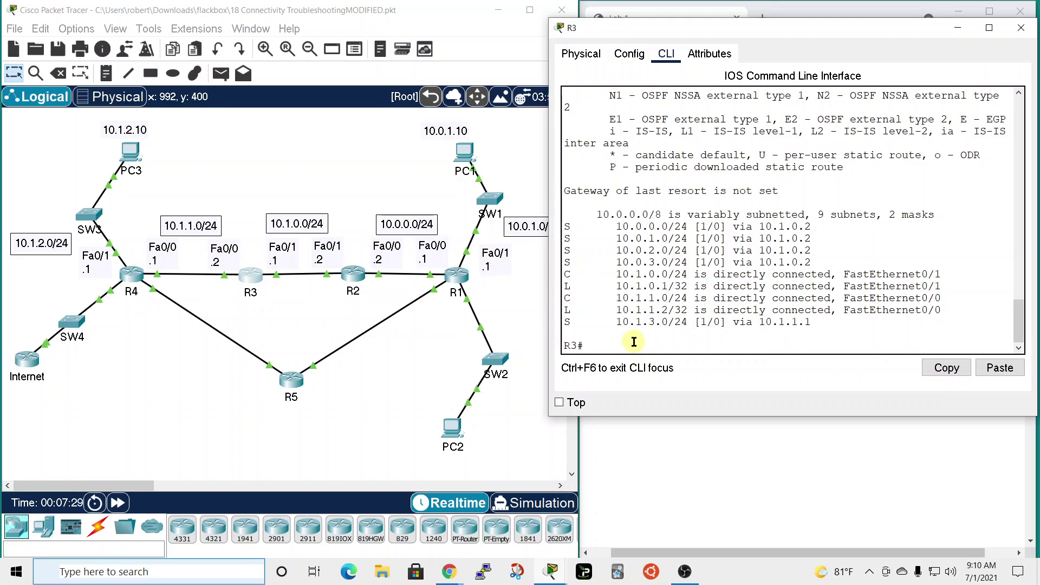
pyautogui.write('ip')
pyautogui.press('BackSpace')
pyautogui.press('BackSpace')
pyautogui.press('BackSpace')
pyautogui.write('ip route')
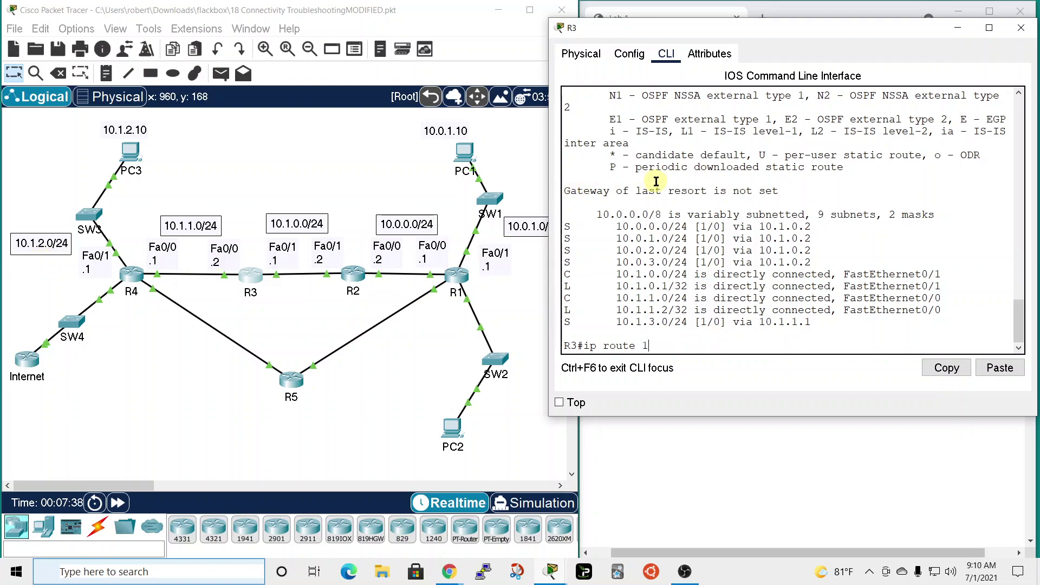
pyautogui.write('10.1.2.0')
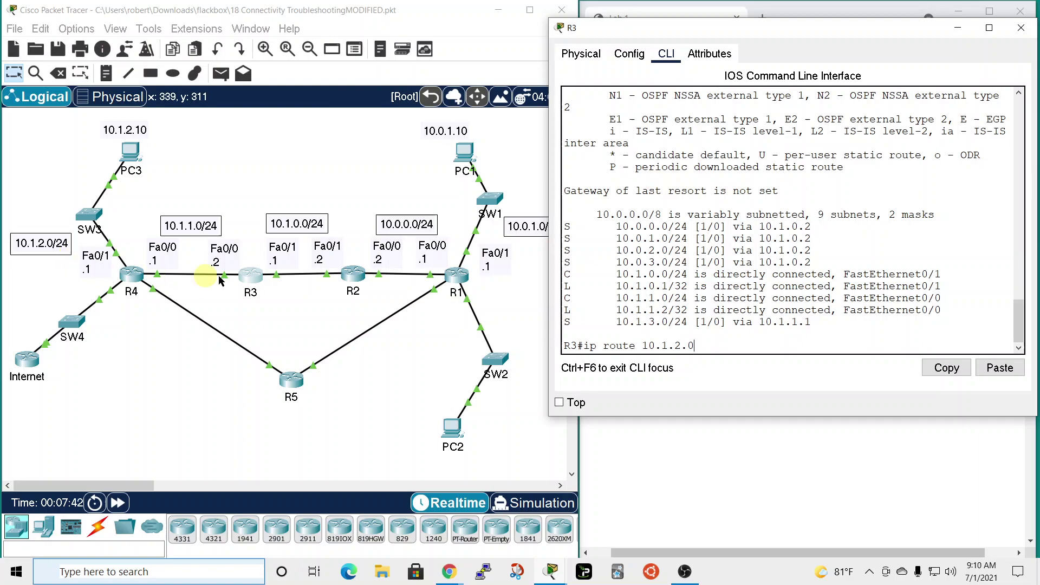
pyautogui.write(' 255.')
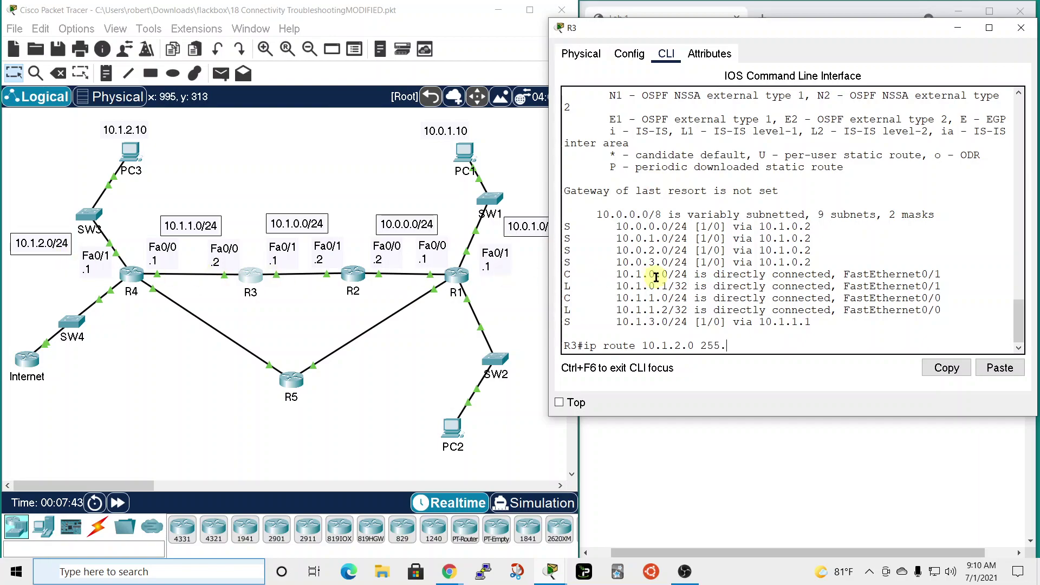
pyautogui.write('255.255.0')
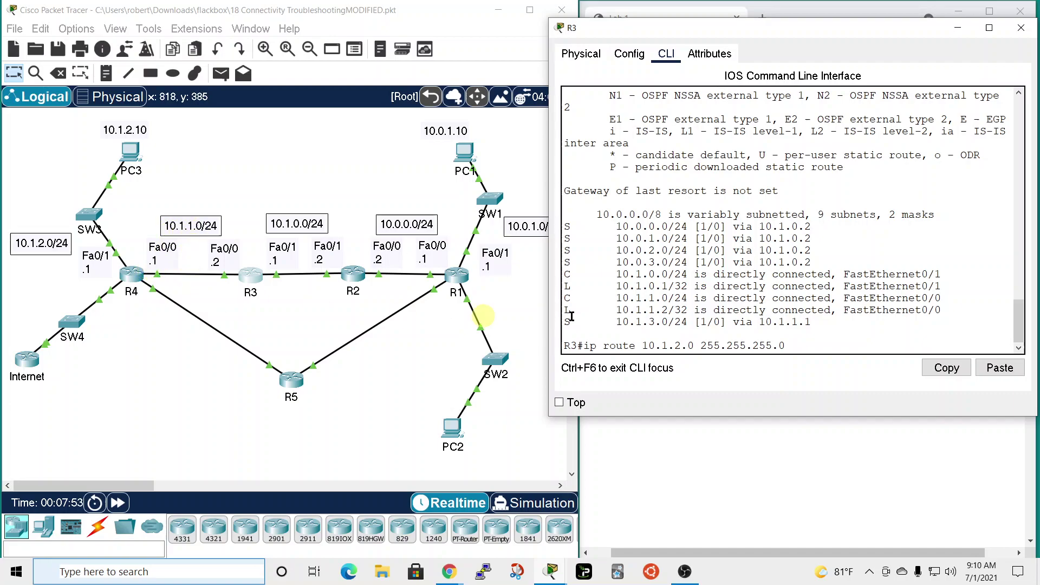
pyautogui.write('10.1.1.1')
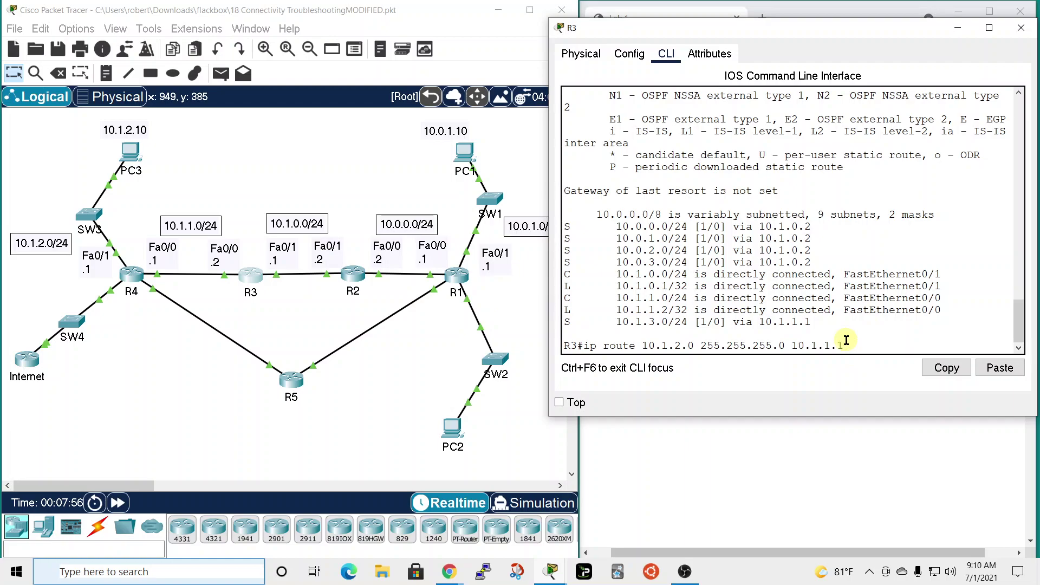
pyautogui.press('Return')
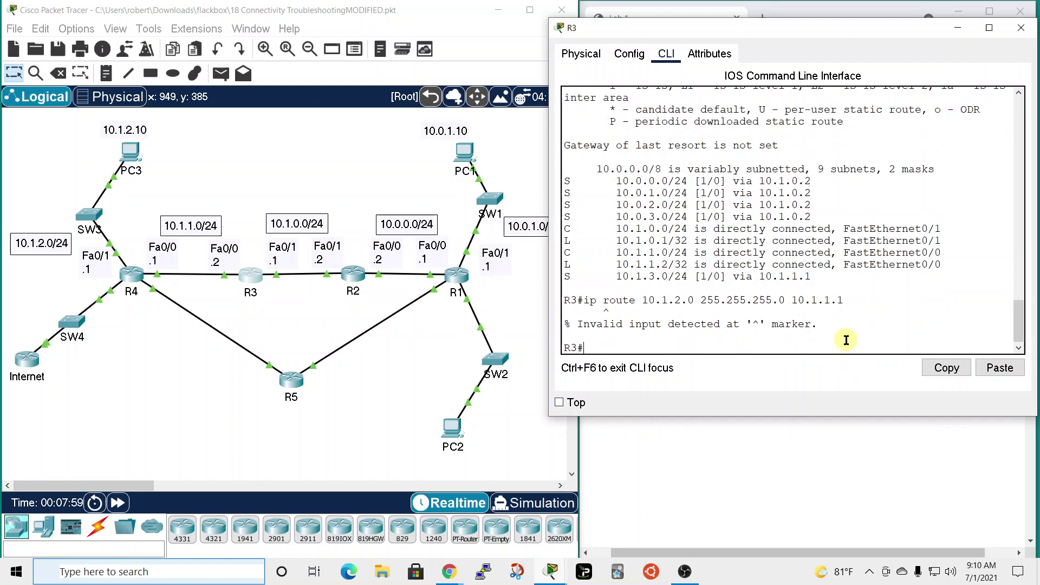
pyautogui.press('Up')
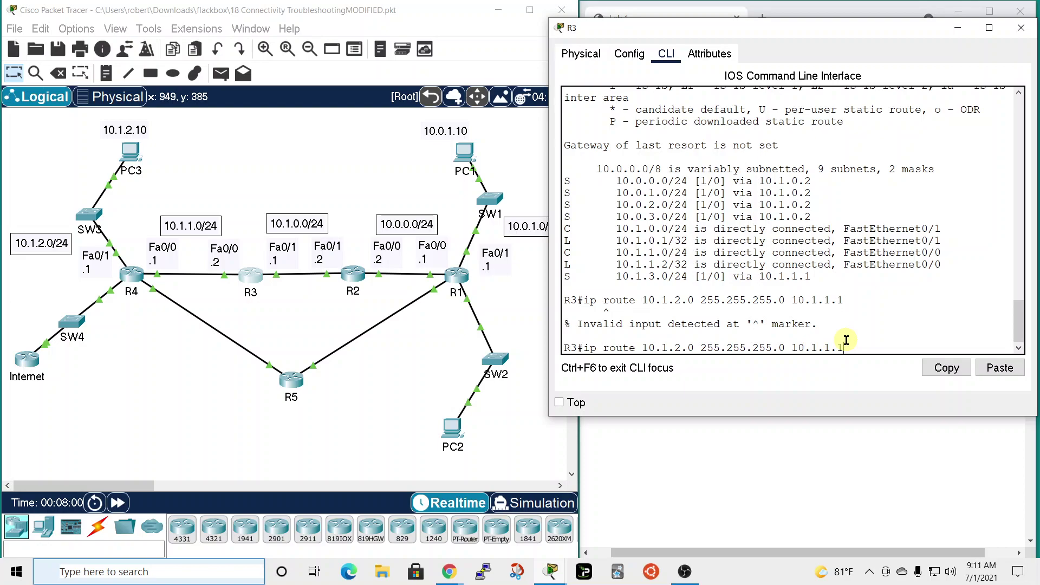
pyautogui.press('Down')
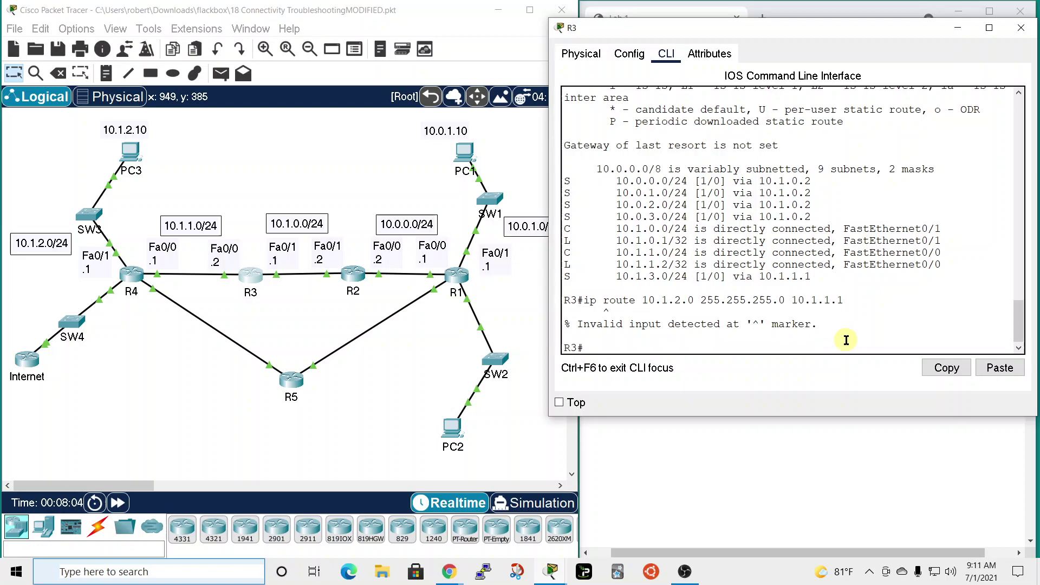
# In conf t, add 'ip route 10.1.2.0 255.255.255.0 10.1.1.1' on R3, then exit to R3#.
pyautogui.write('conf t')
pyautogui.press('Return')
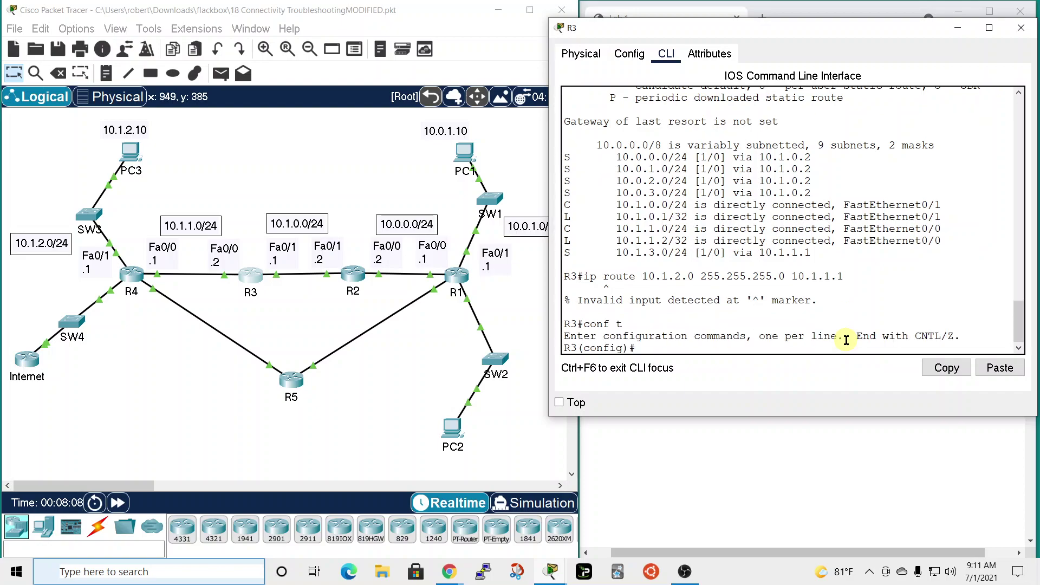
pyautogui.write('ip route 10.1.20')
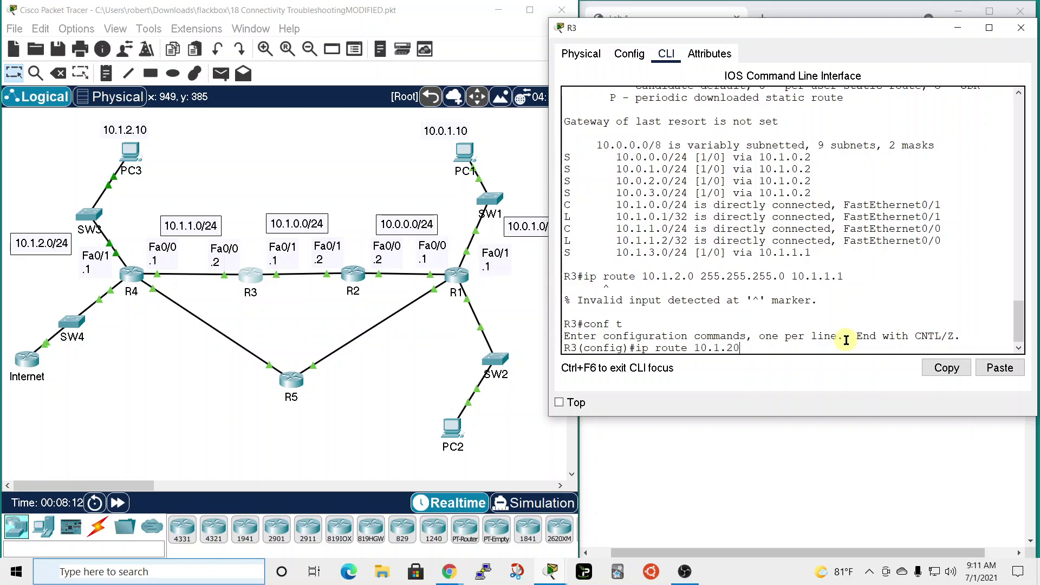
pyautogui.press('BackSpace')
pyautogui.write('.0 255.255.255')
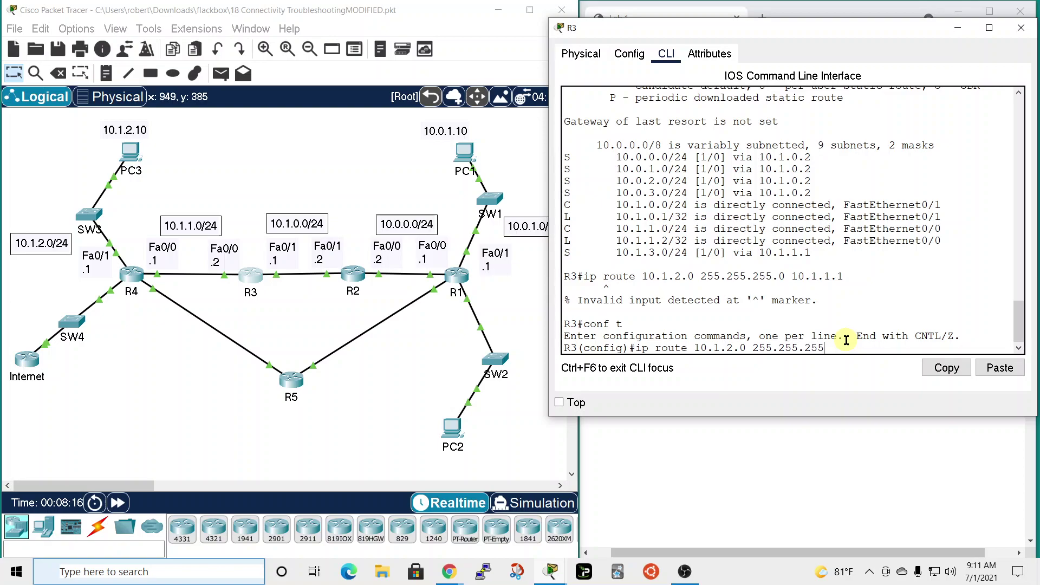
pyautogui.write('.0 10.1.1.1')
pyautogui.press('Return')
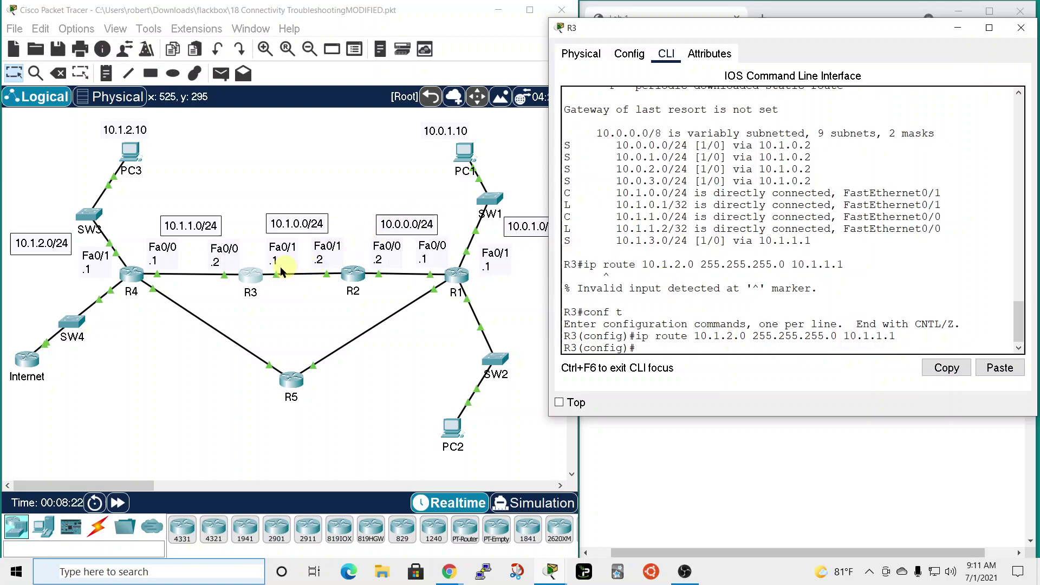
pyautogui.click(251, 275)
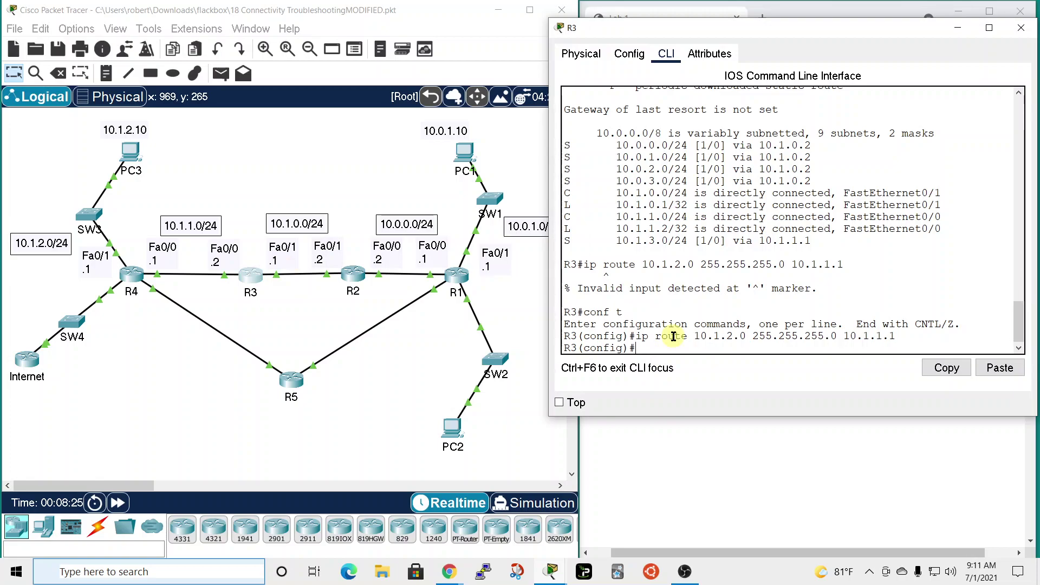
pyautogui.write('exit')
pyautogui.press('Return')
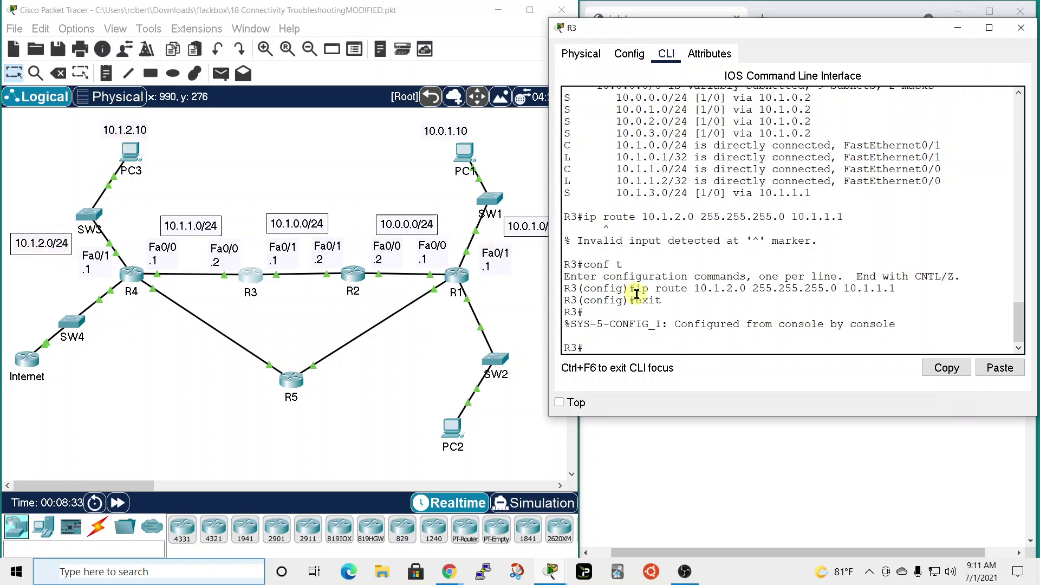
# Ping 10.1.2.10 from R3 twice, getting 60% (3/5) then 100% (5/5) success.
pyautogui.write('ping 10.1.2.10')
pyautogui.press('Return')
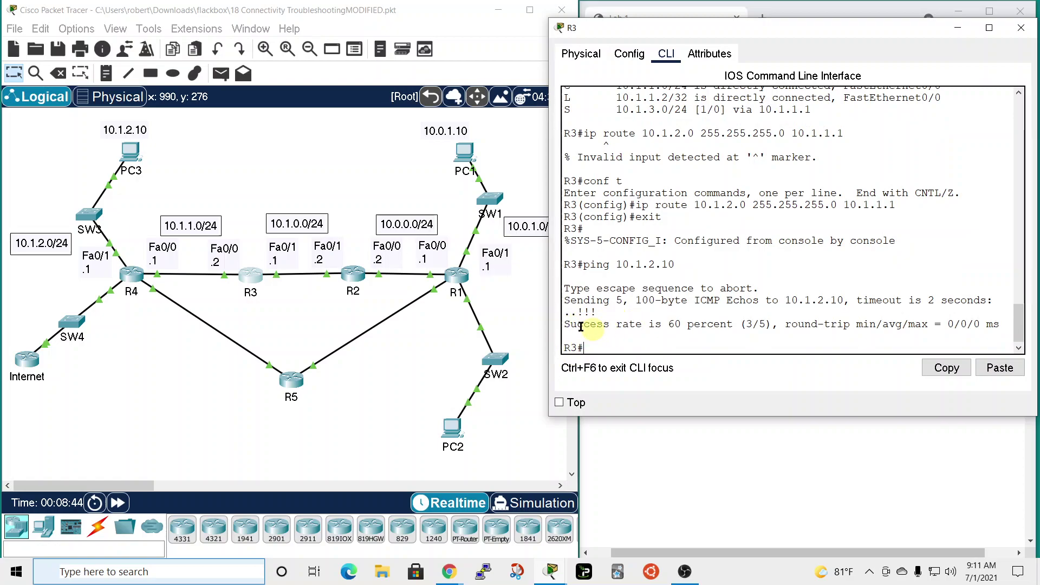
pyautogui.press('Up')
pyautogui.press('Return')
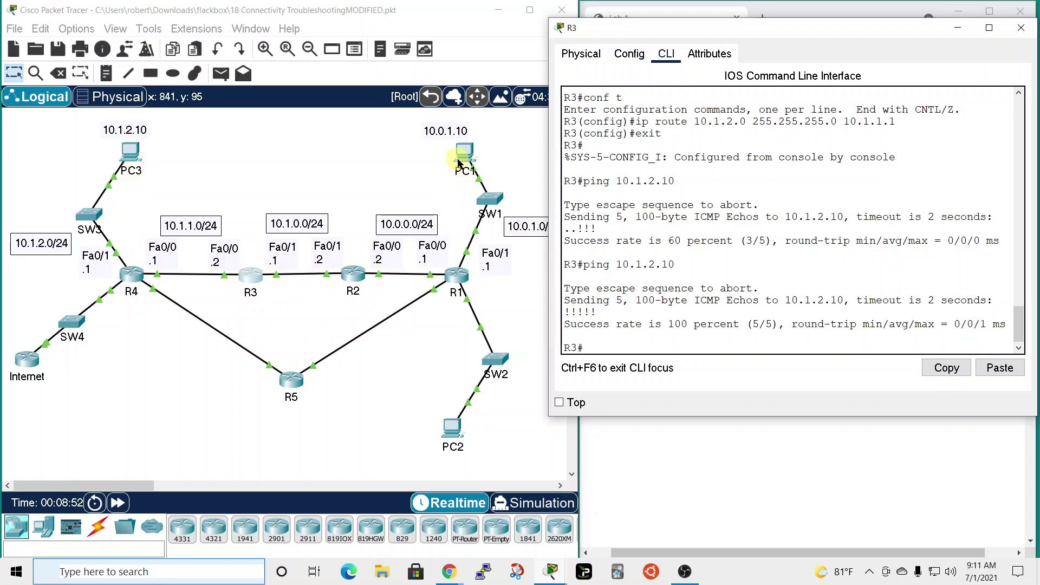
# Rerun tracert 10.1.2.10 from PC1, now completing in five hops via 10.0.0.2, 10.1.0.1 and 10.1.1.1.
pyautogui.click(471, 158)
pyautogui.moveTo(551, 81); pyautogui.dragTo(797, 19)
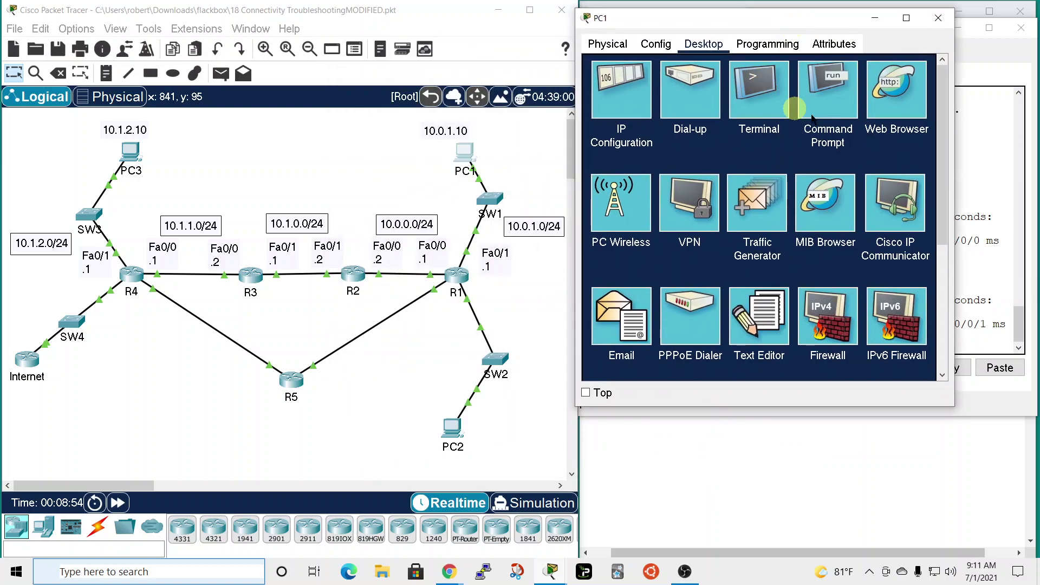
pyautogui.click(808, 133)
pyautogui.scroll(-3, 802, 329)
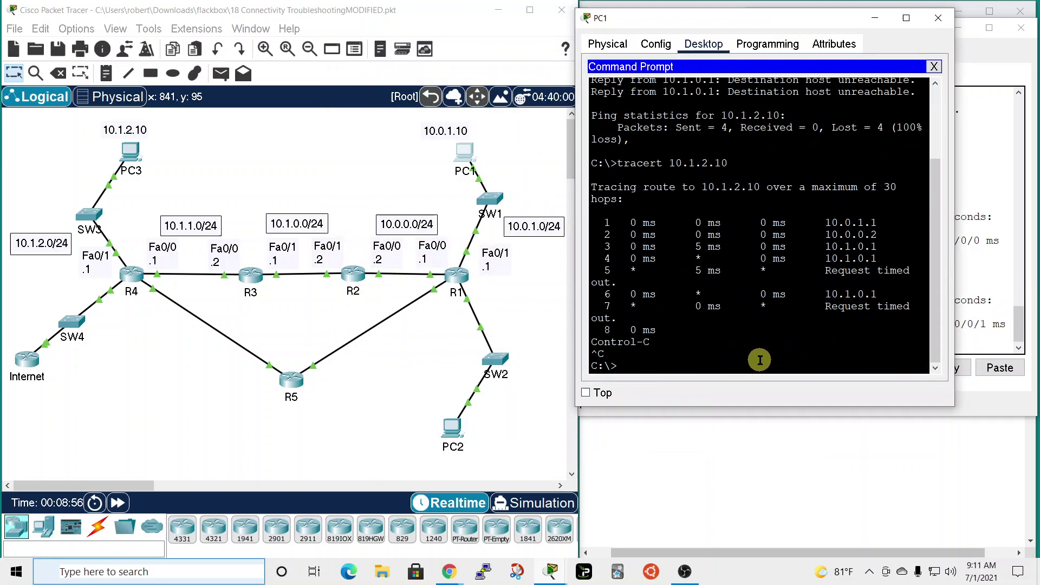
pyautogui.press('Up')
pyautogui.press('Up')
pyautogui.press('Down')
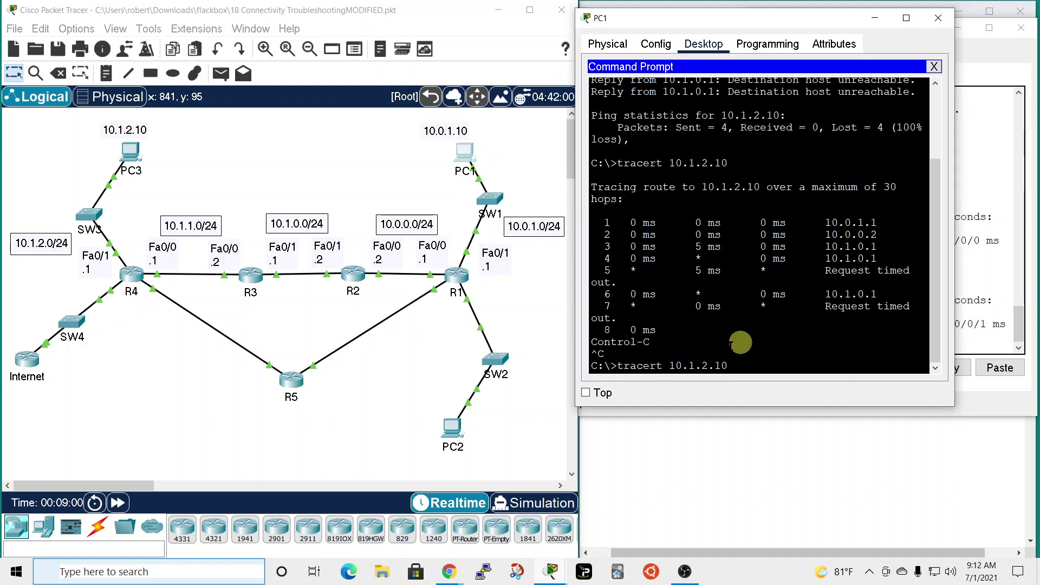
pyautogui.press('Return')
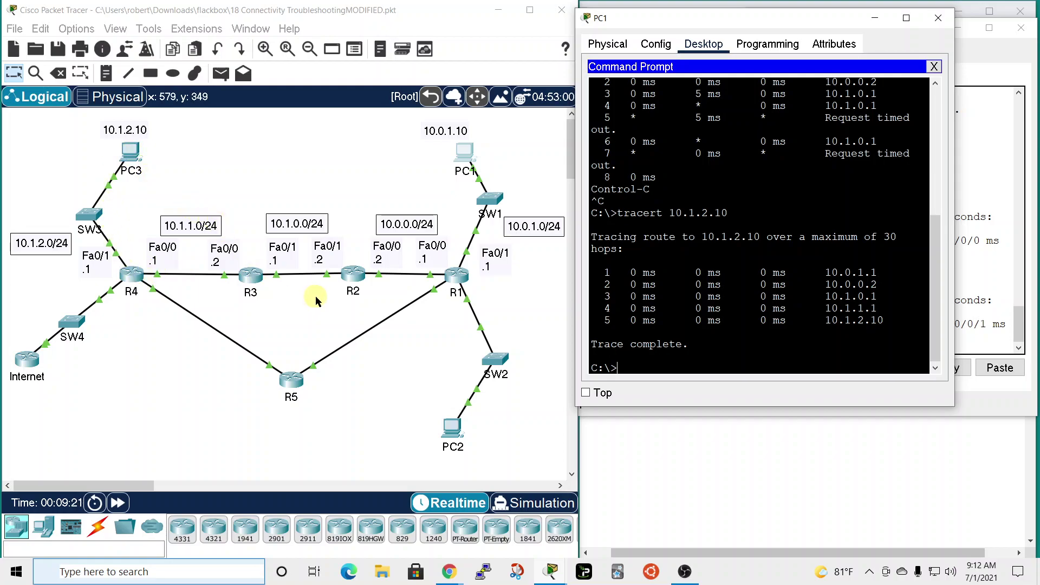
# Close PC1 and run 'sho ip route' on R3, highlighting the static 10.1.2.0/24 route via 10.1.1.1.
pyautogui.click(938, 18)
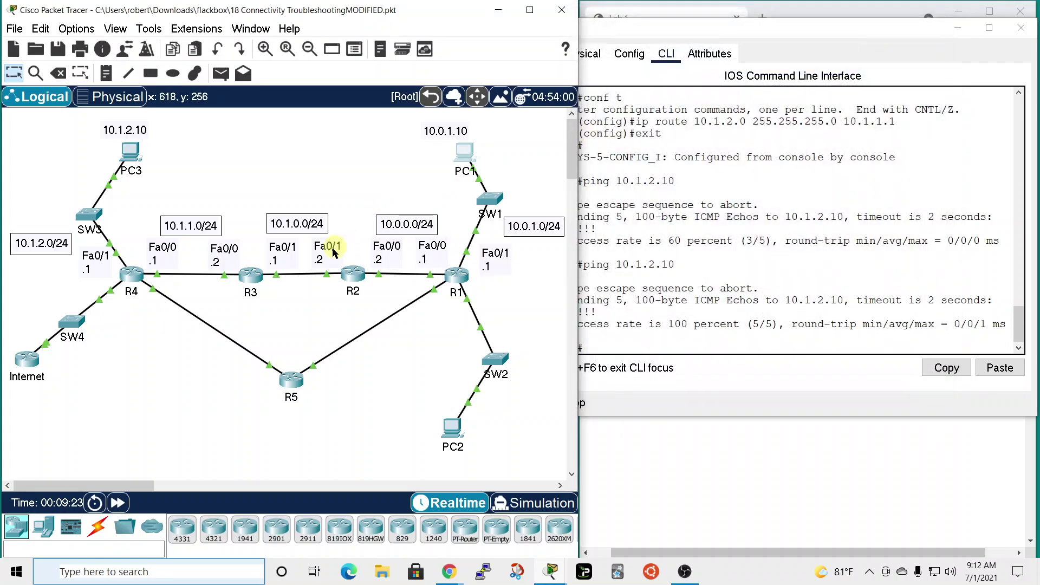
pyautogui.click(251, 275)
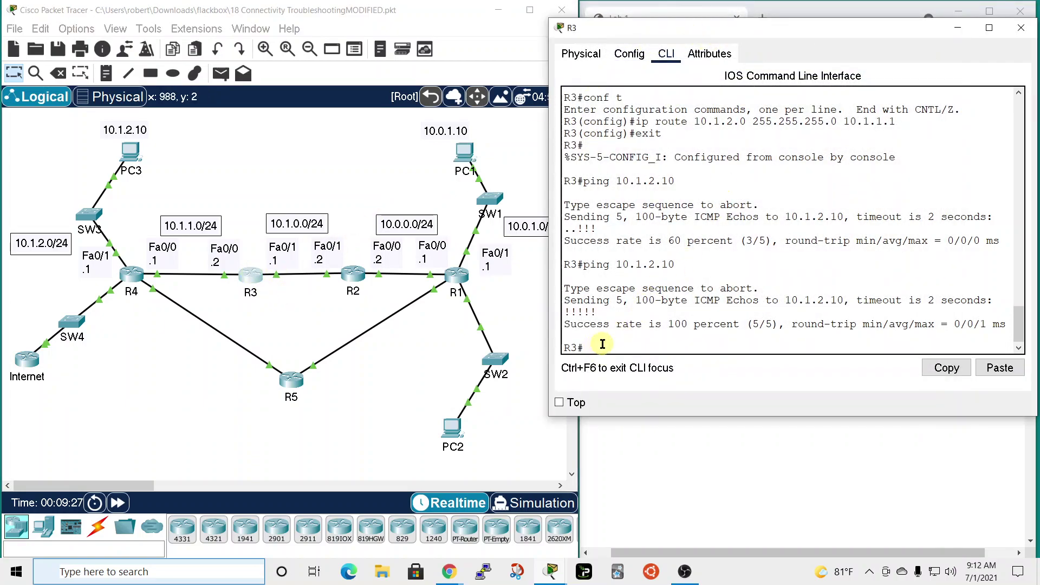
pyautogui.write('sho ip route')
pyautogui.press('Return')
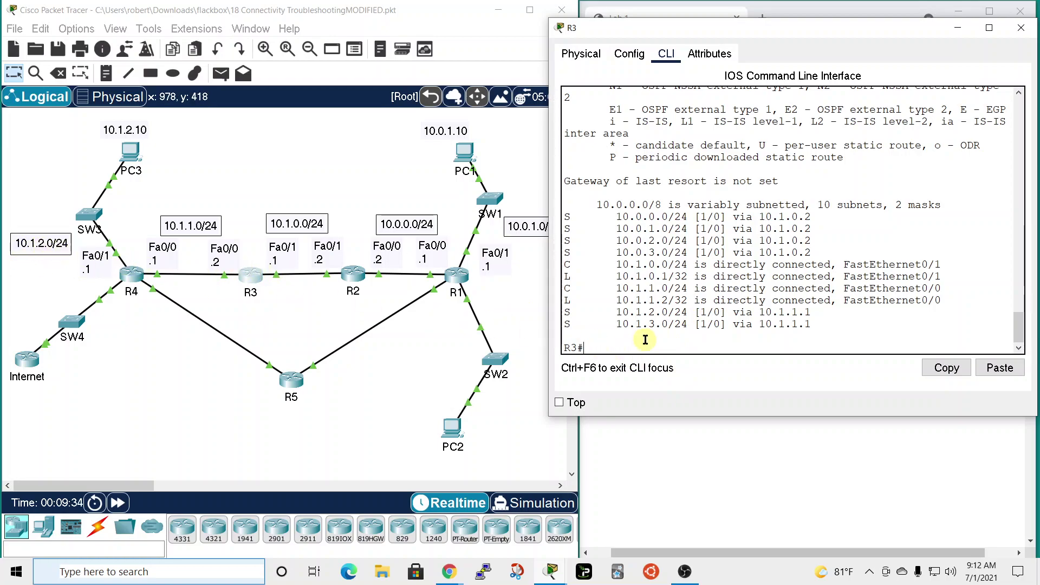
pyautogui.moveTo(617, 313); pyautogui.dragTo(694, 315)
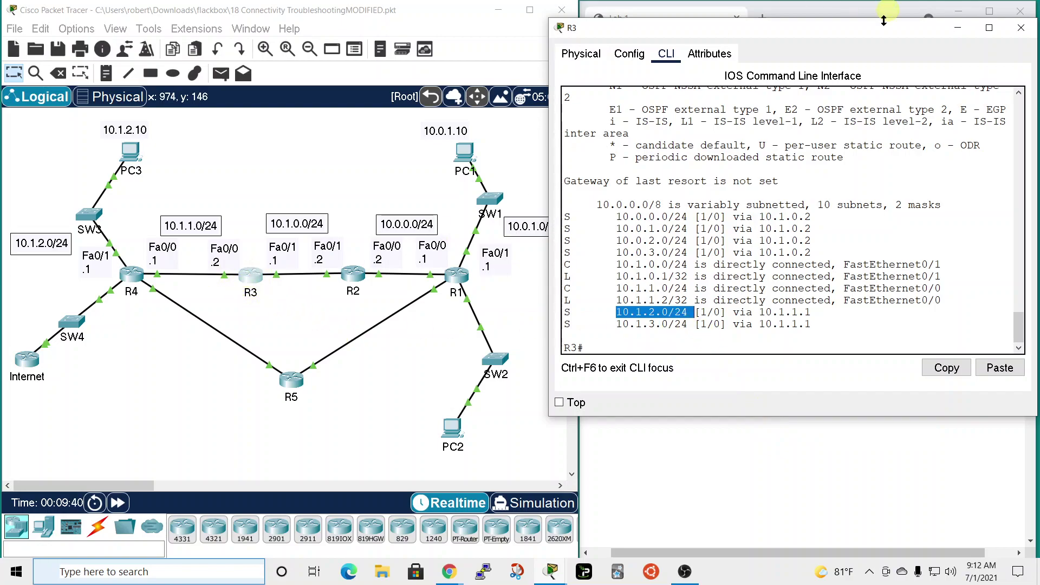
pyautogui.moveTo(885, 27); pyautogui.dragTo(885, 7)
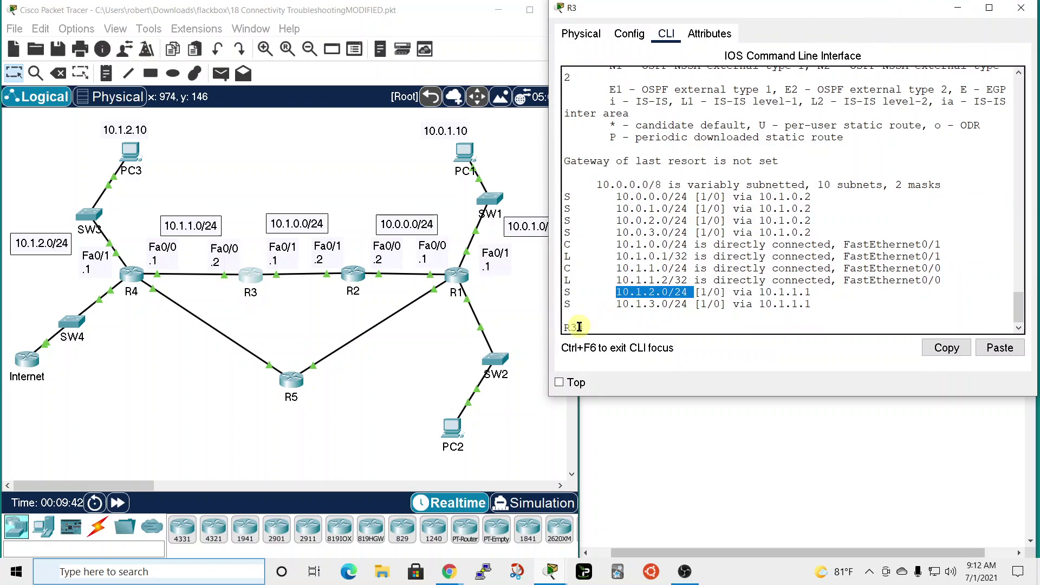